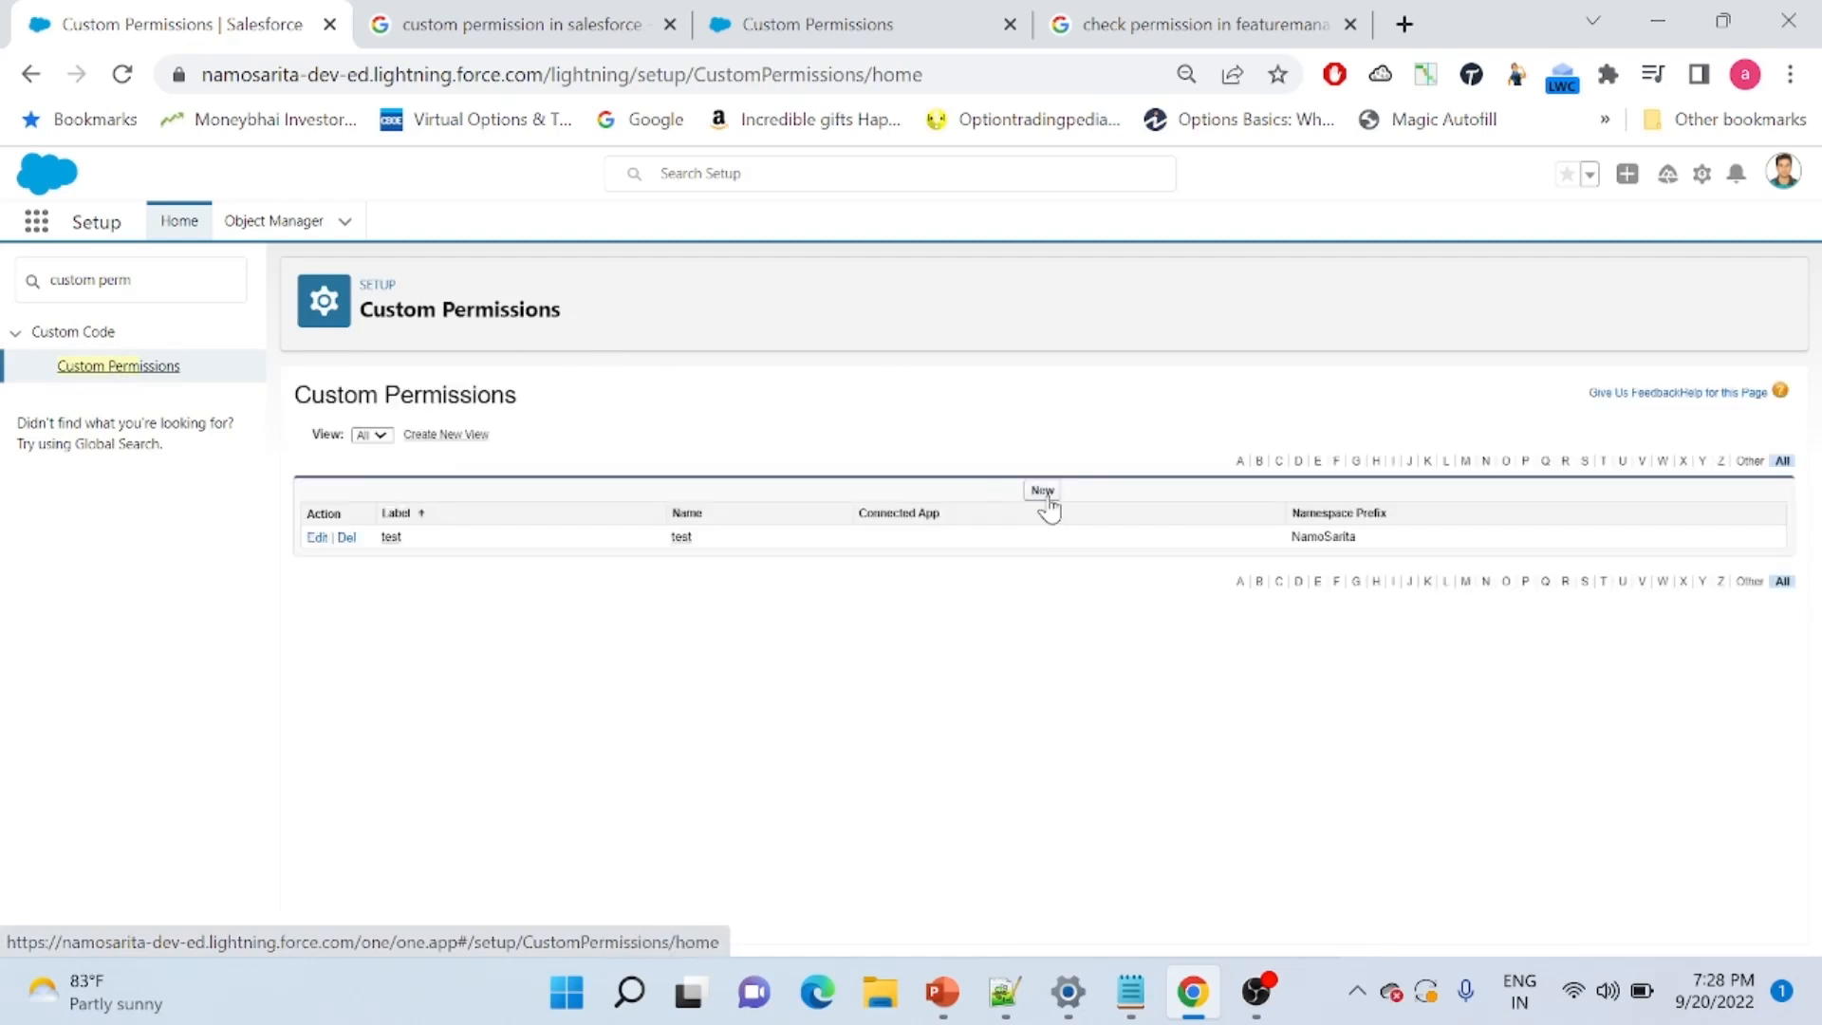
Create and save a custom permission labelled "bypass validation" with the name bypass_validation
left_click(1043, 491)
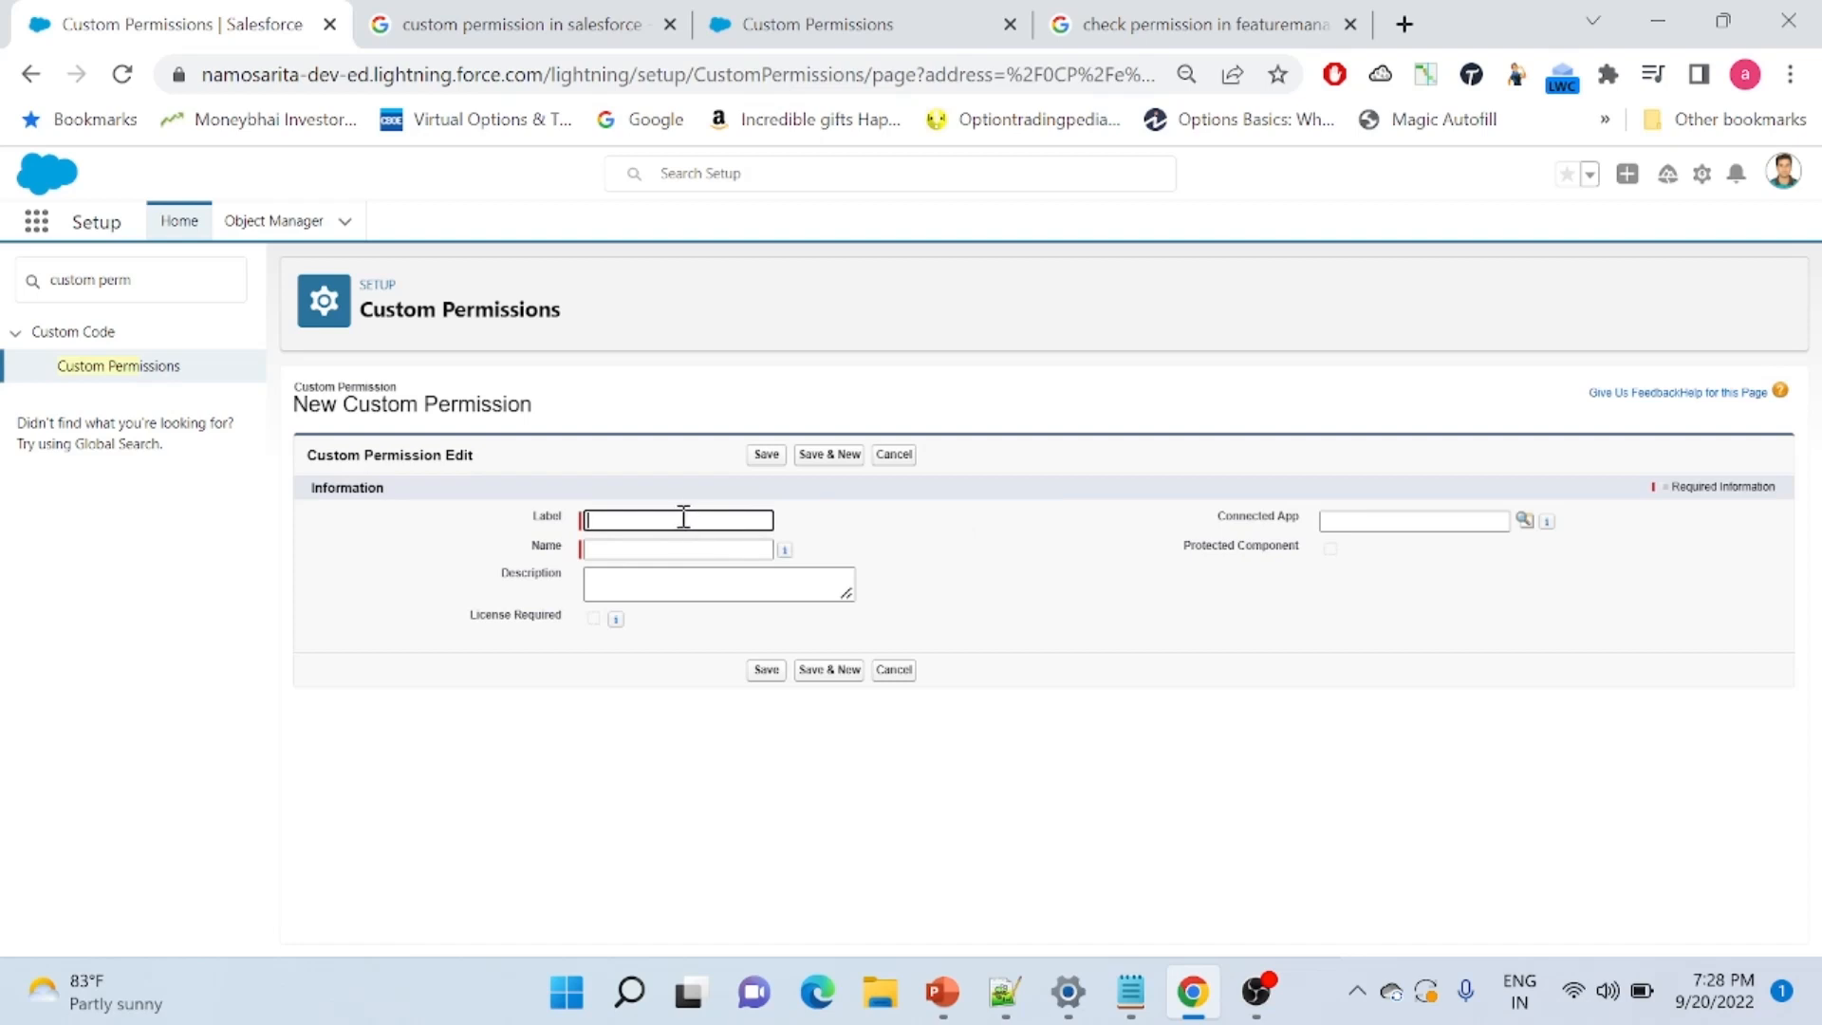
type("Demo Perm")
type("ass validation")
left_click(887, 572)
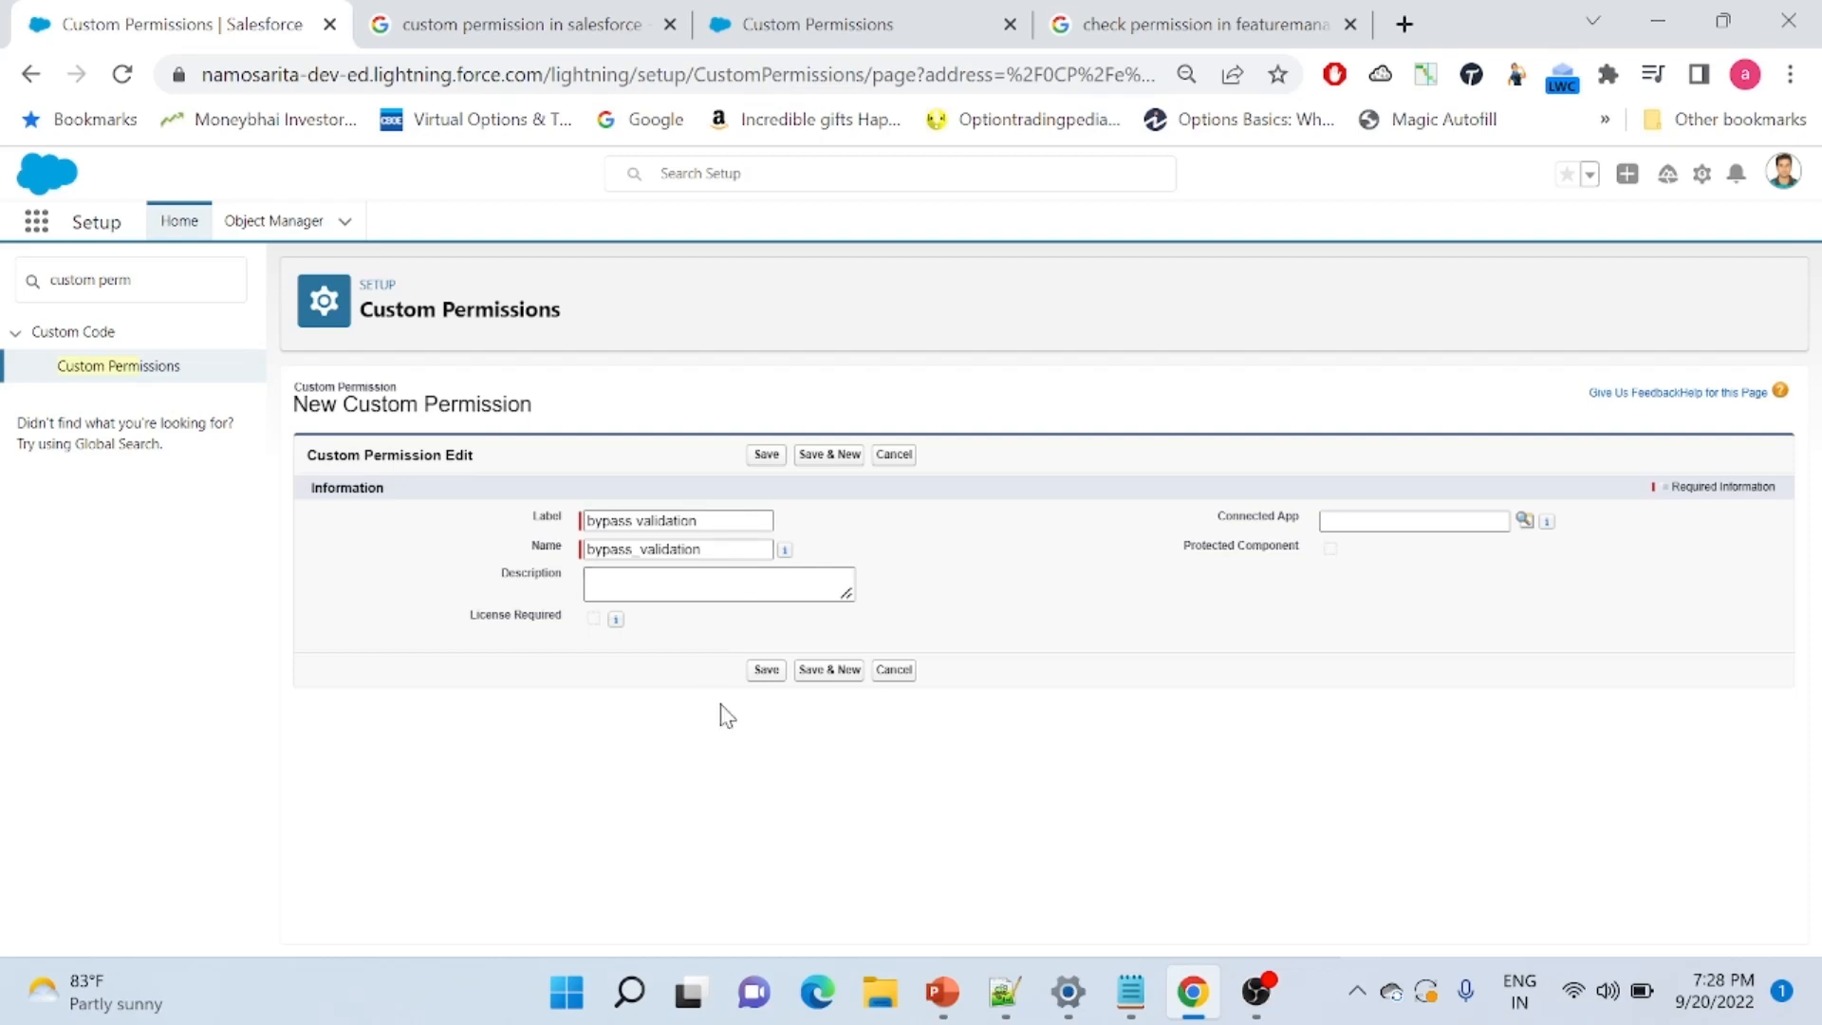
left_click(760, 672)
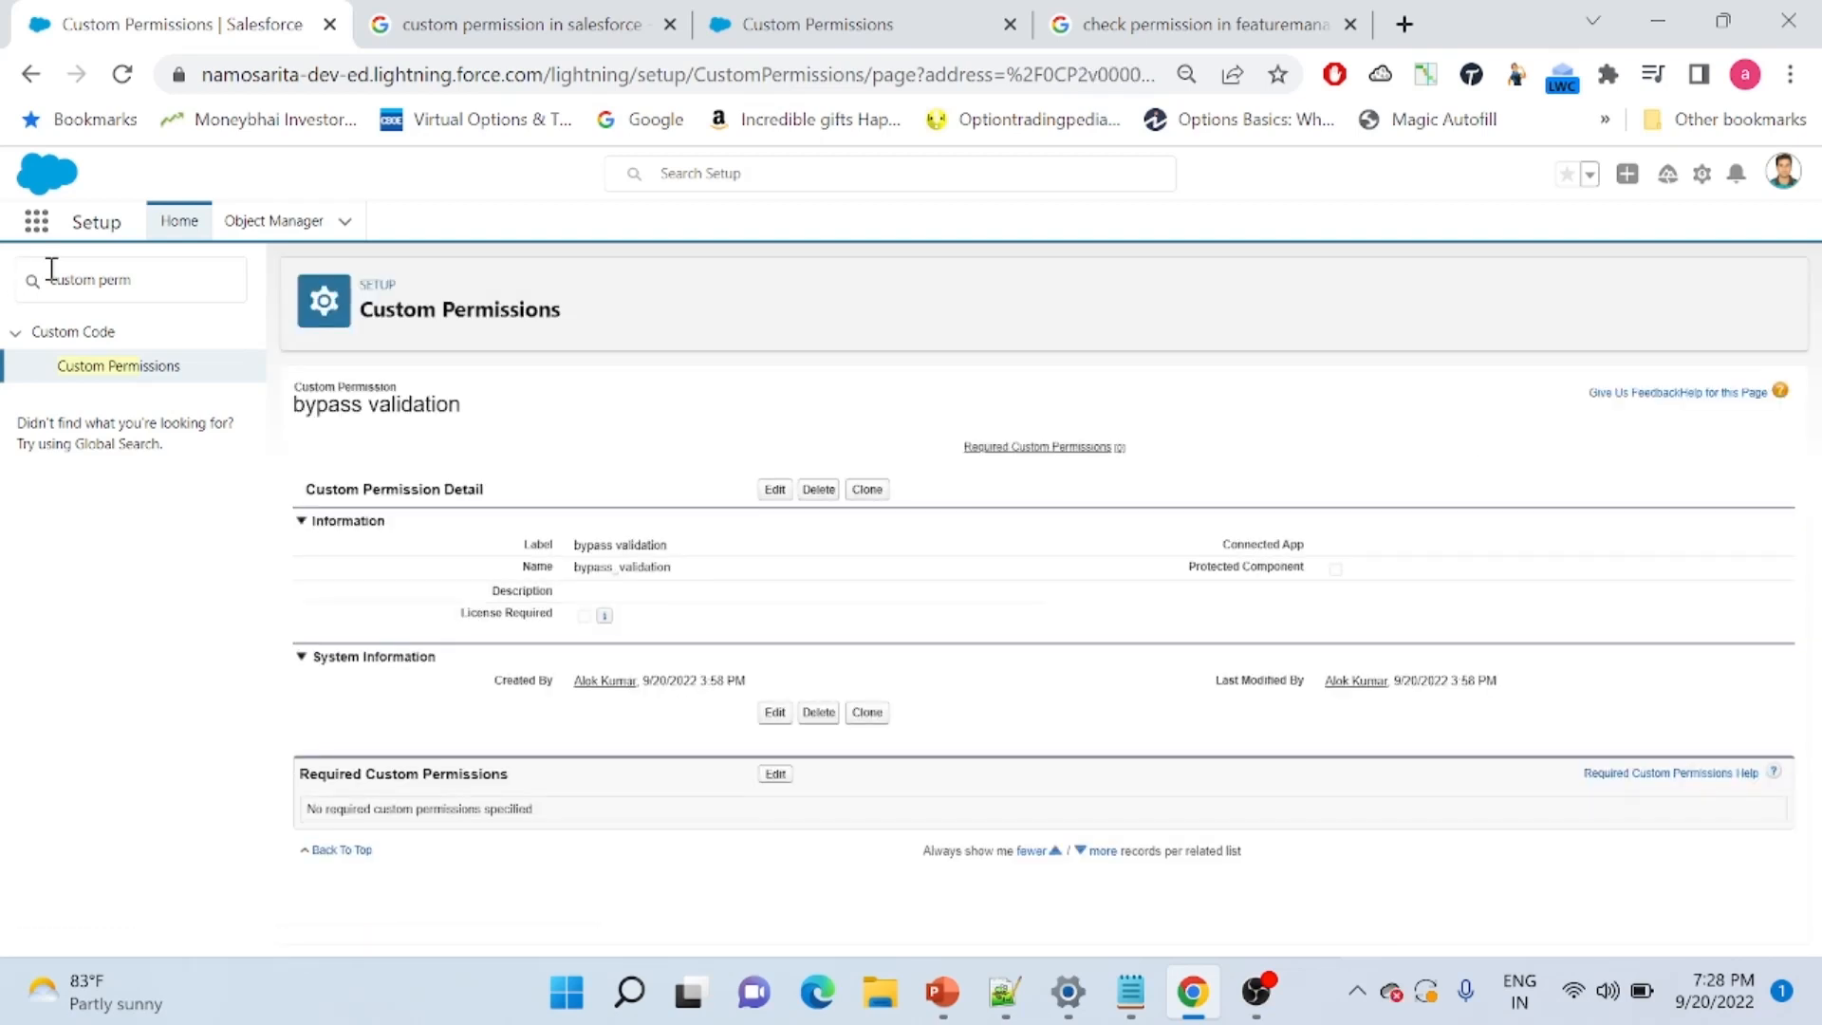
Duplicate the custom permission's browser tab and close the three unrelated tabs after it
right_click(176, 21)
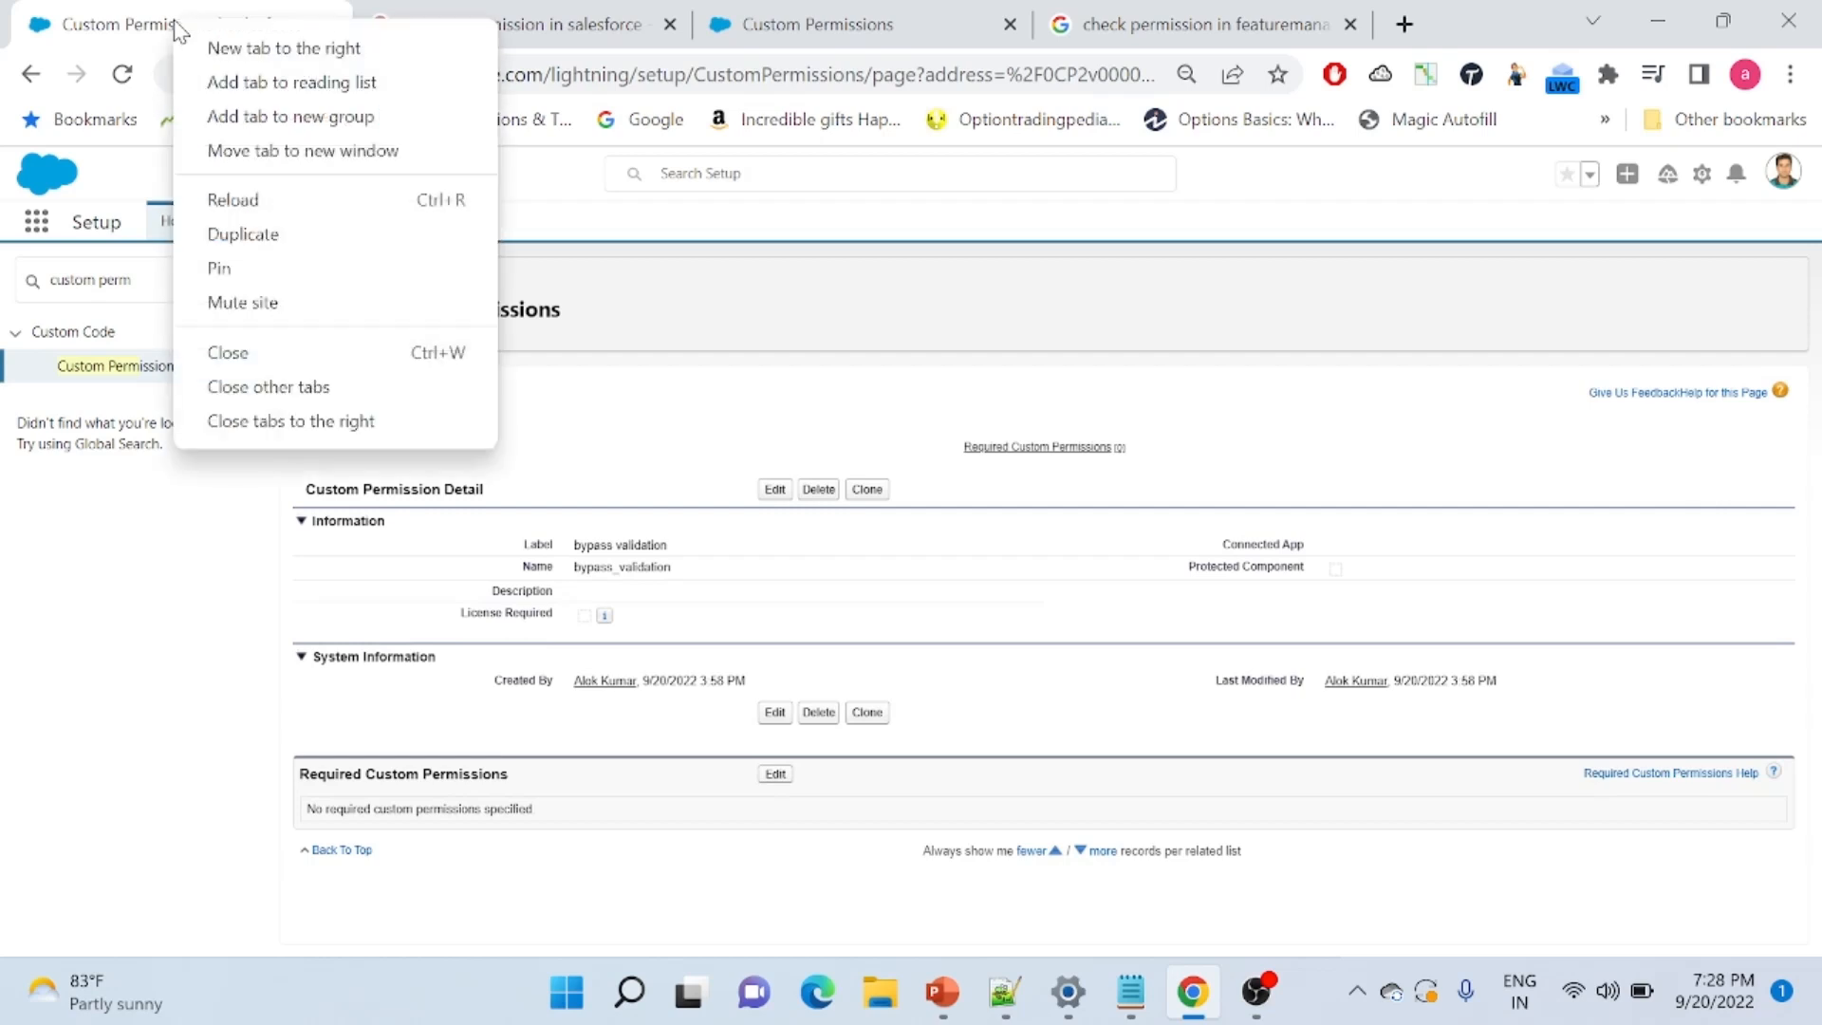
left_click(242, 235)
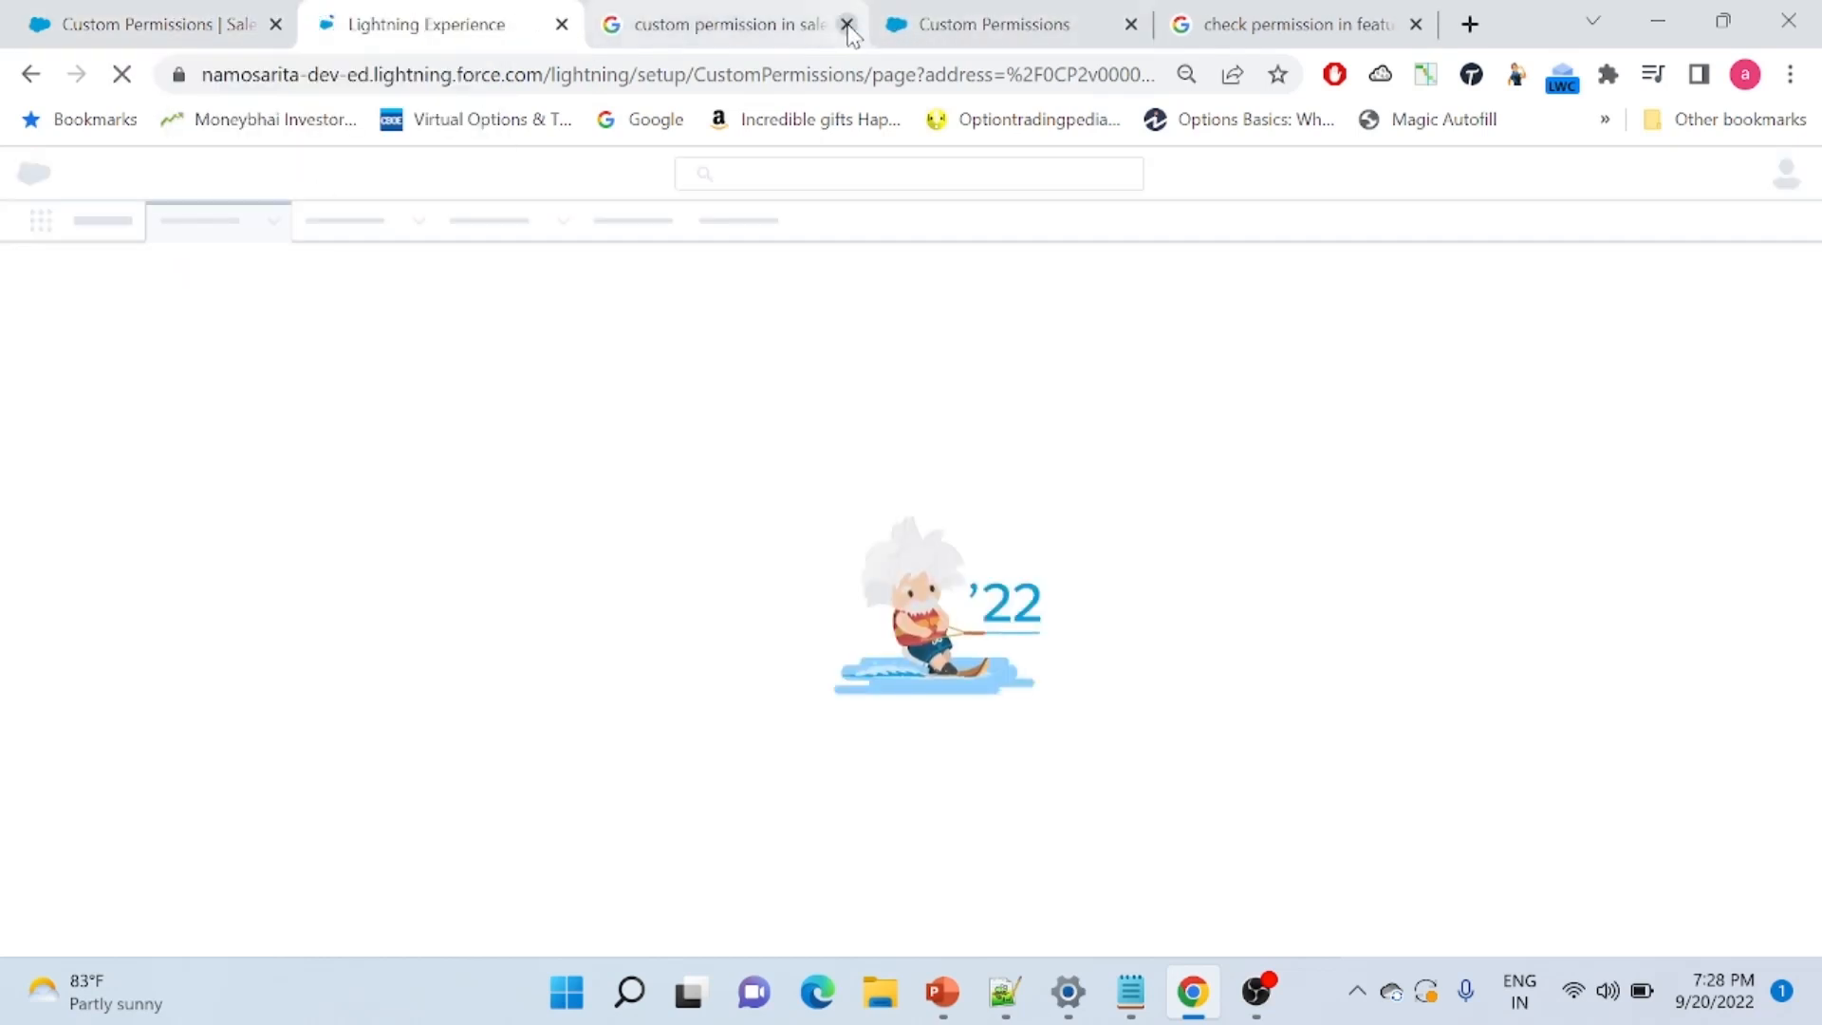
left_click(848, 24)
left_click(847, 24)
left_click(847, 24)
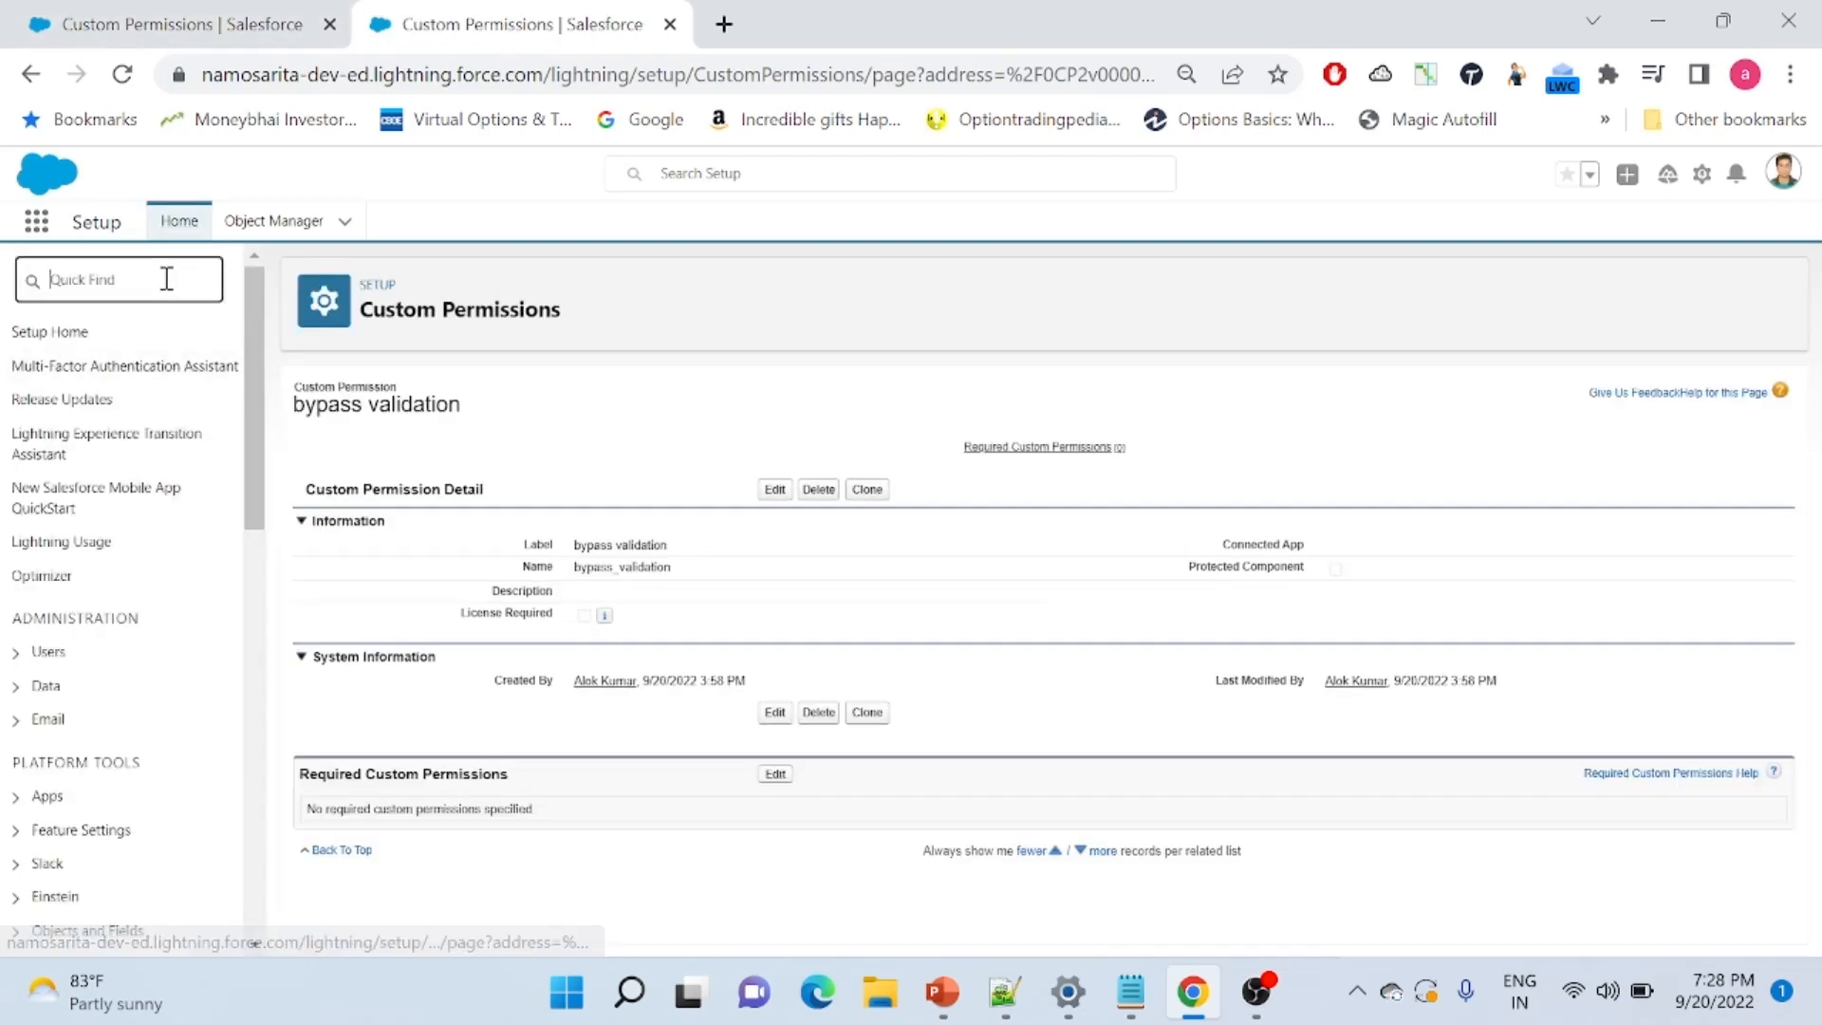
Find the Profiles setup page by searching for "profile" and open it in a separate browser tab
type("p")
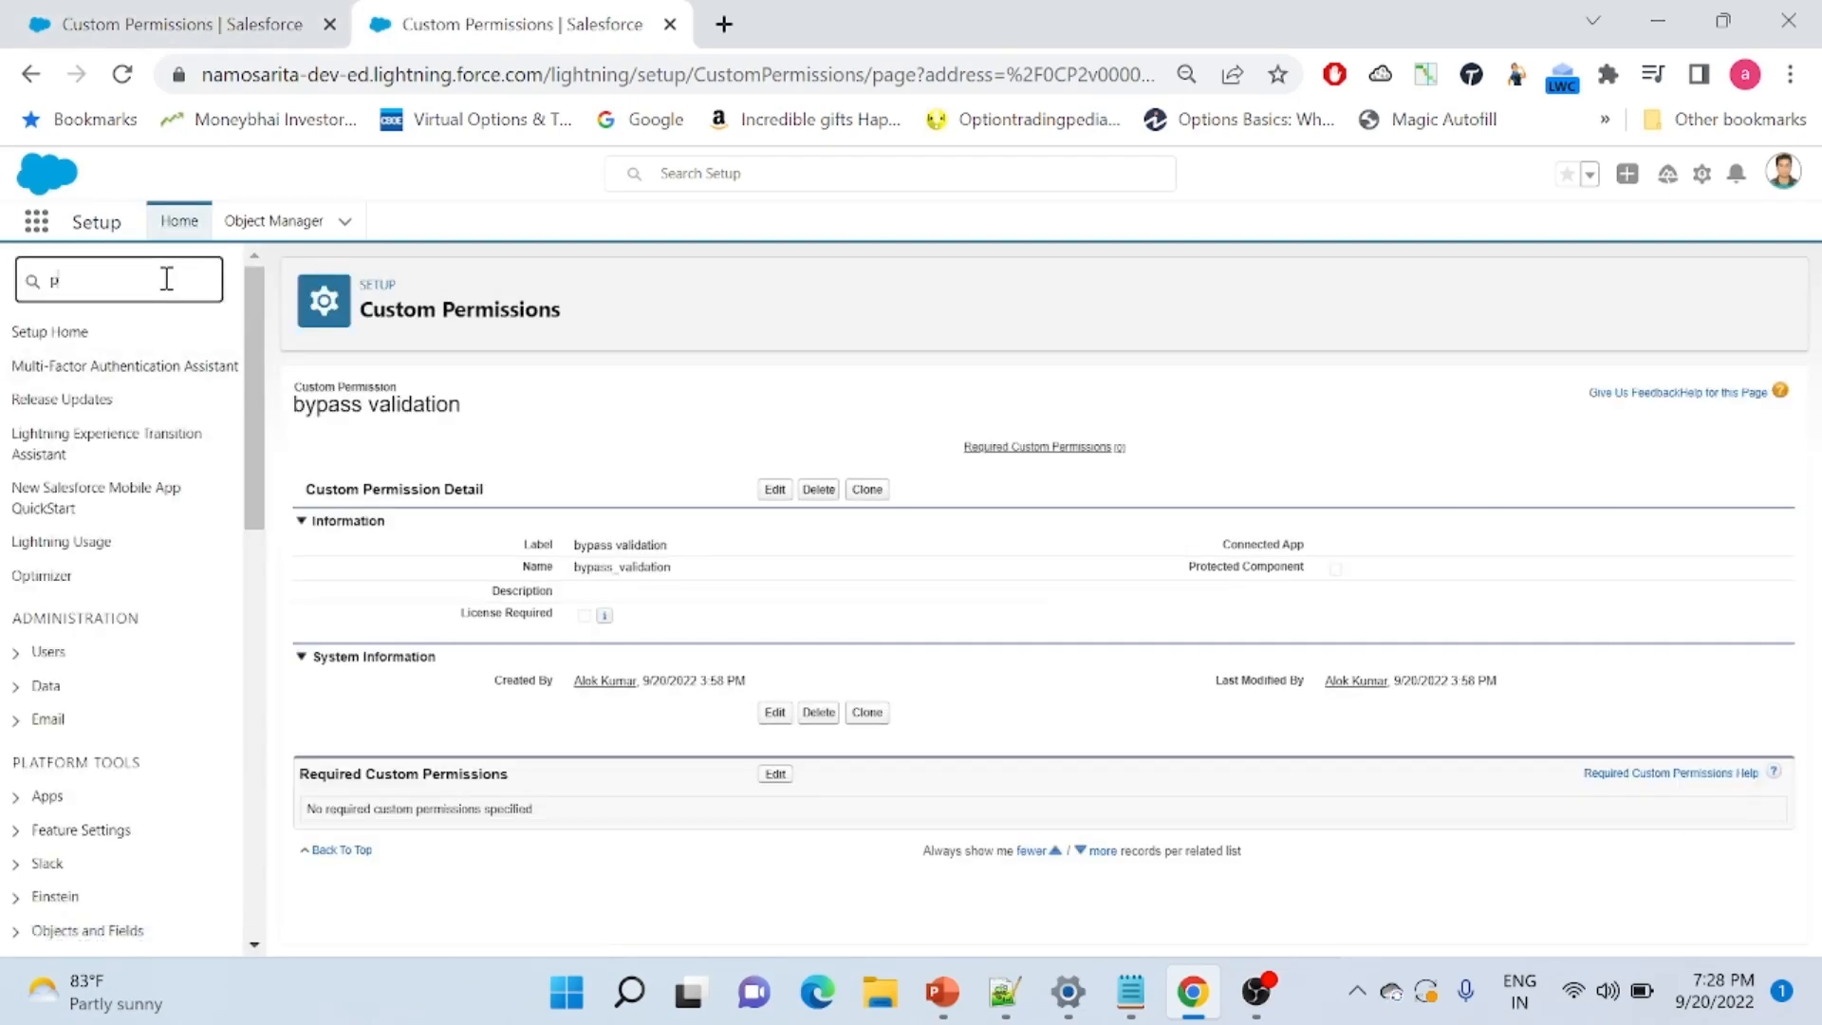
type("rofile")
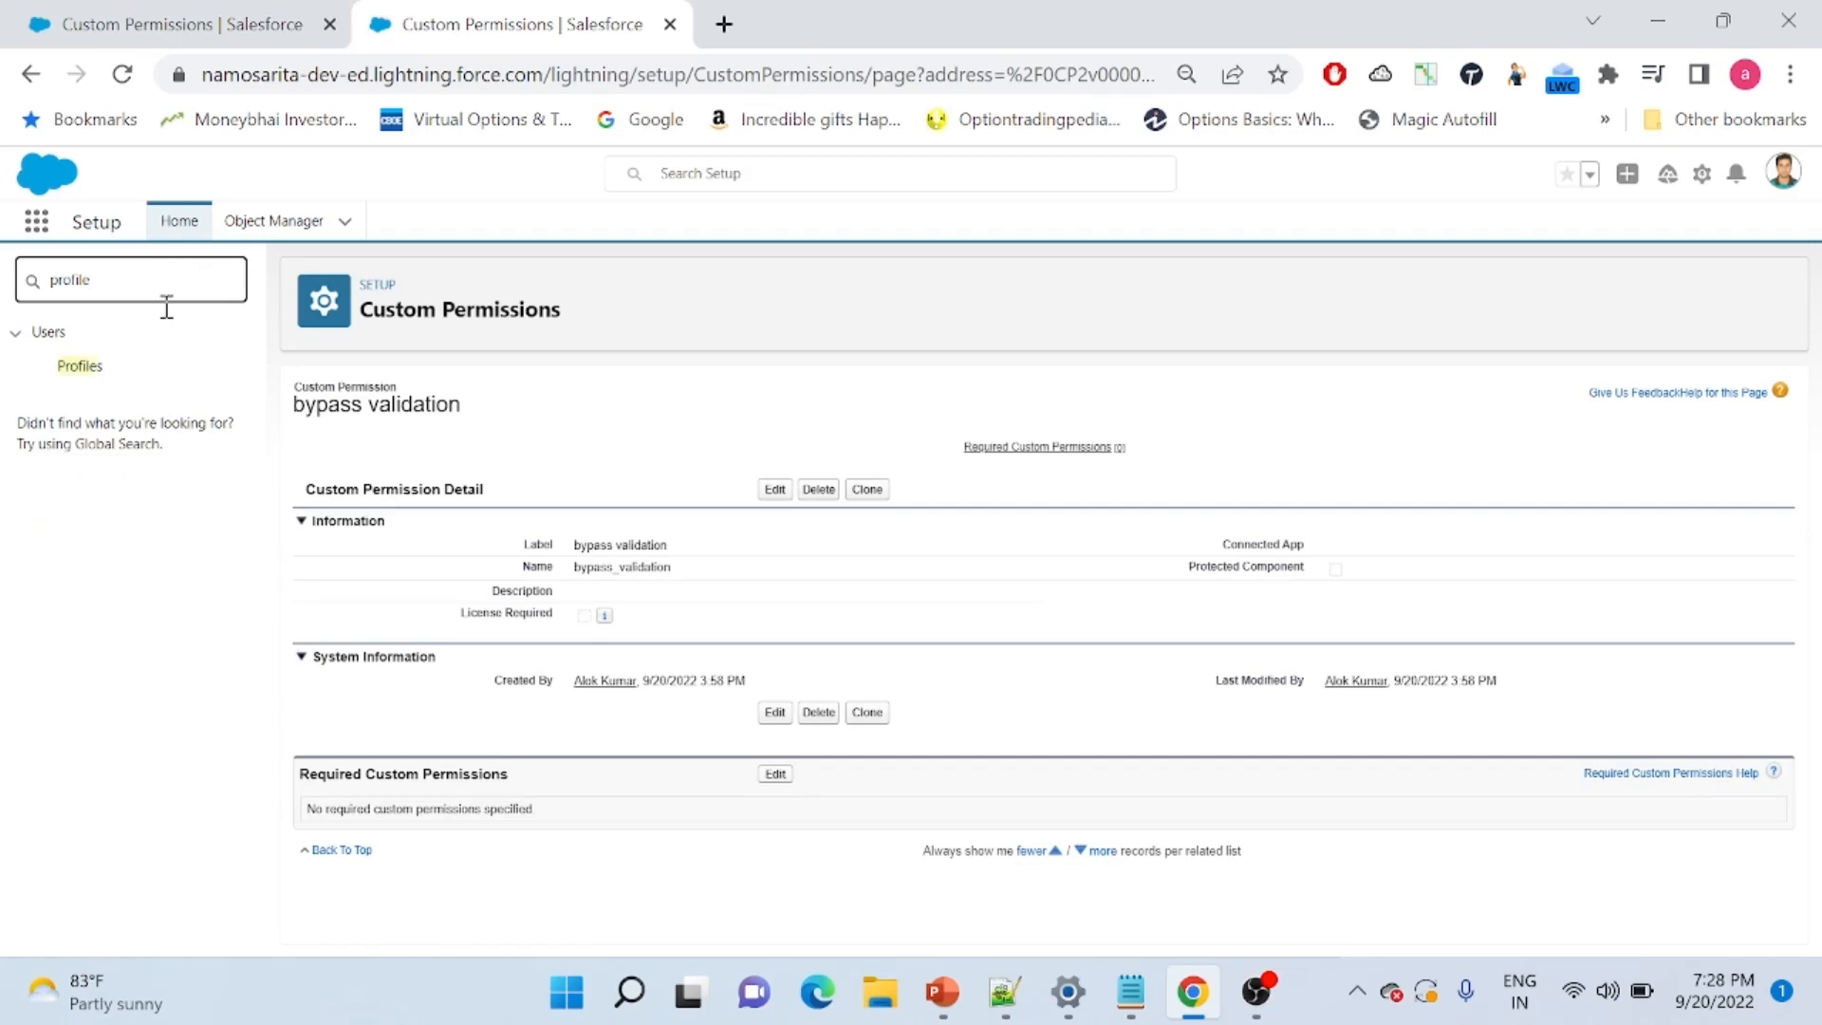
middle_click(90, 370)
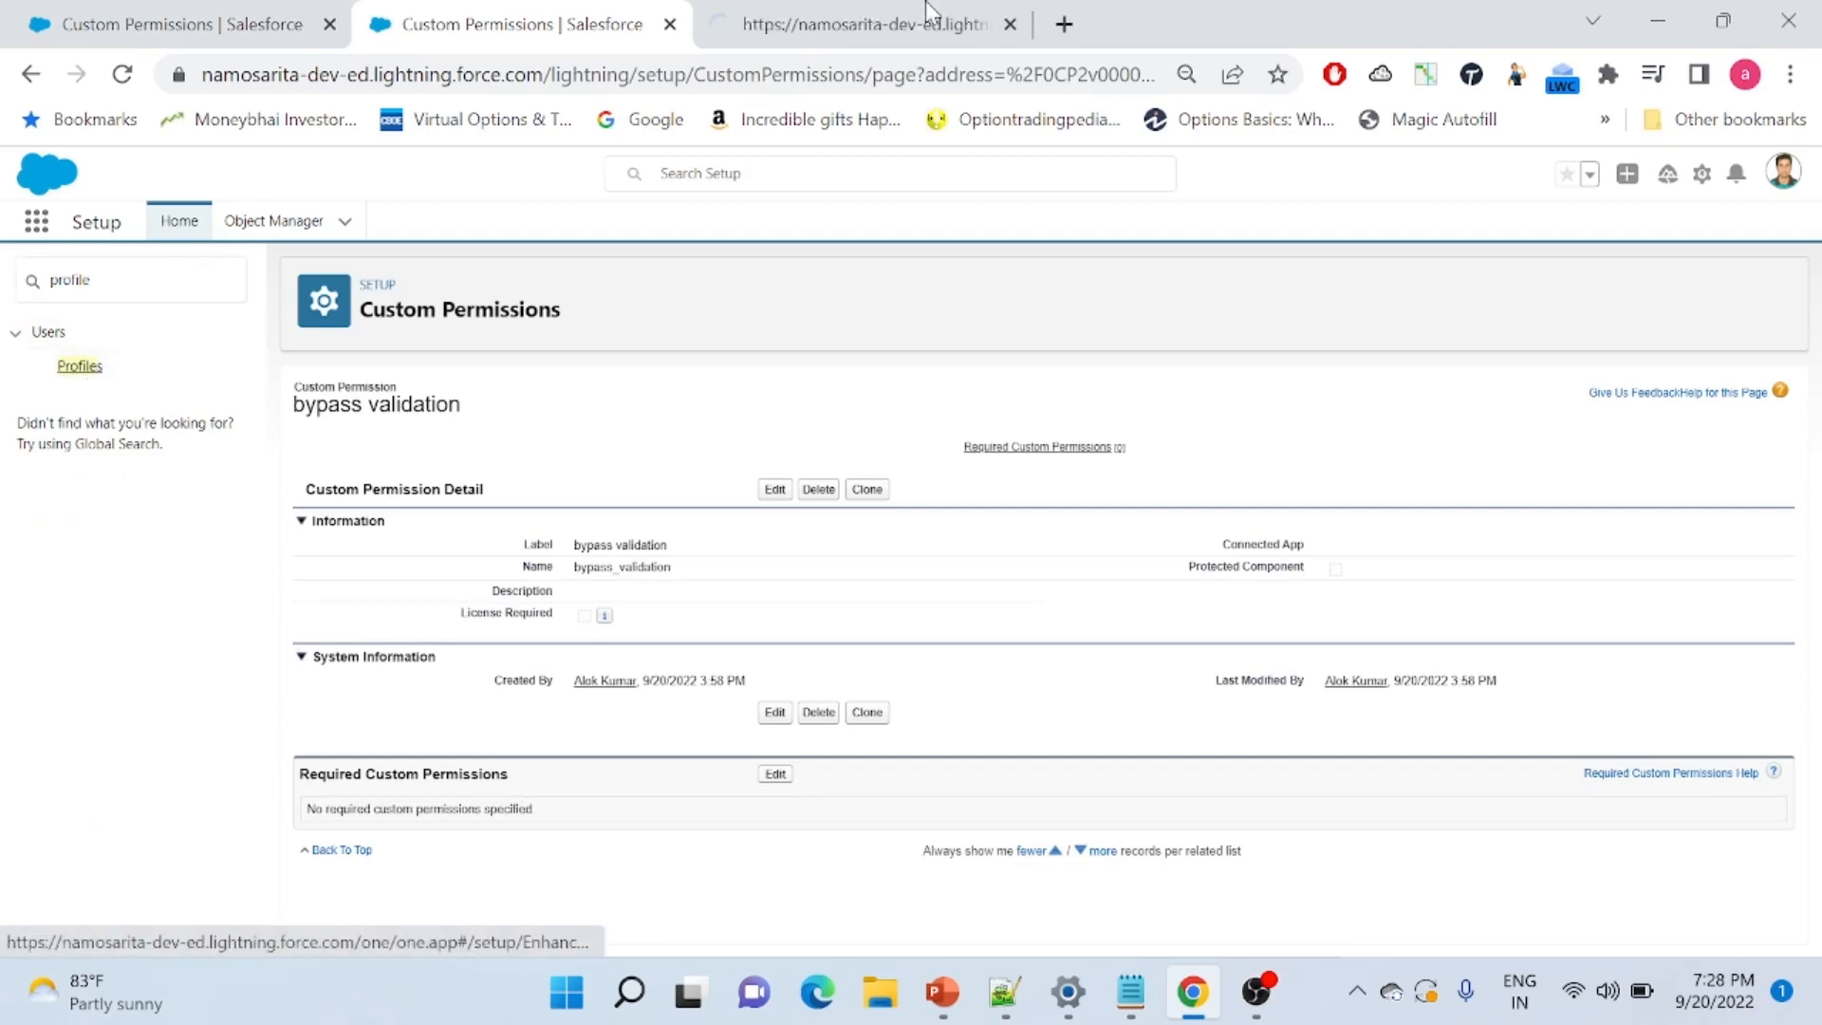
left_click(973, 13)
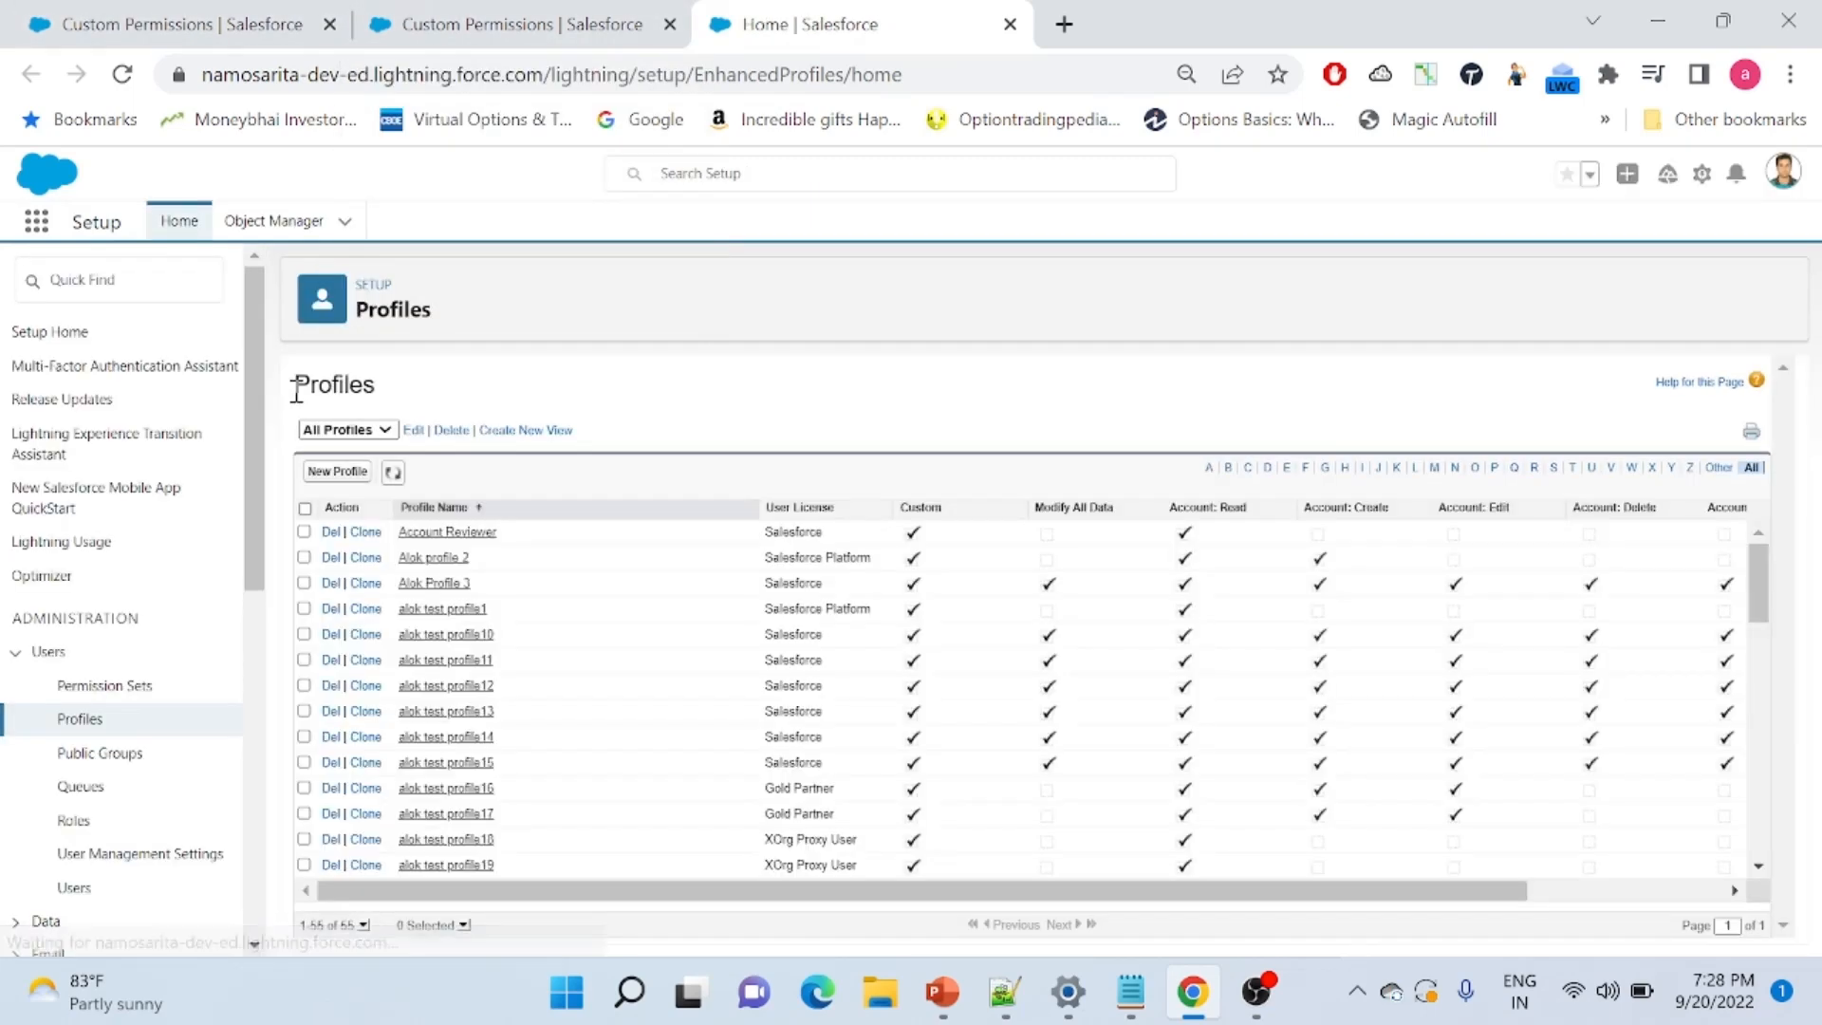
Return to the duplicated setup tab and open the validation rules of the Account object
left_click(560, 17)
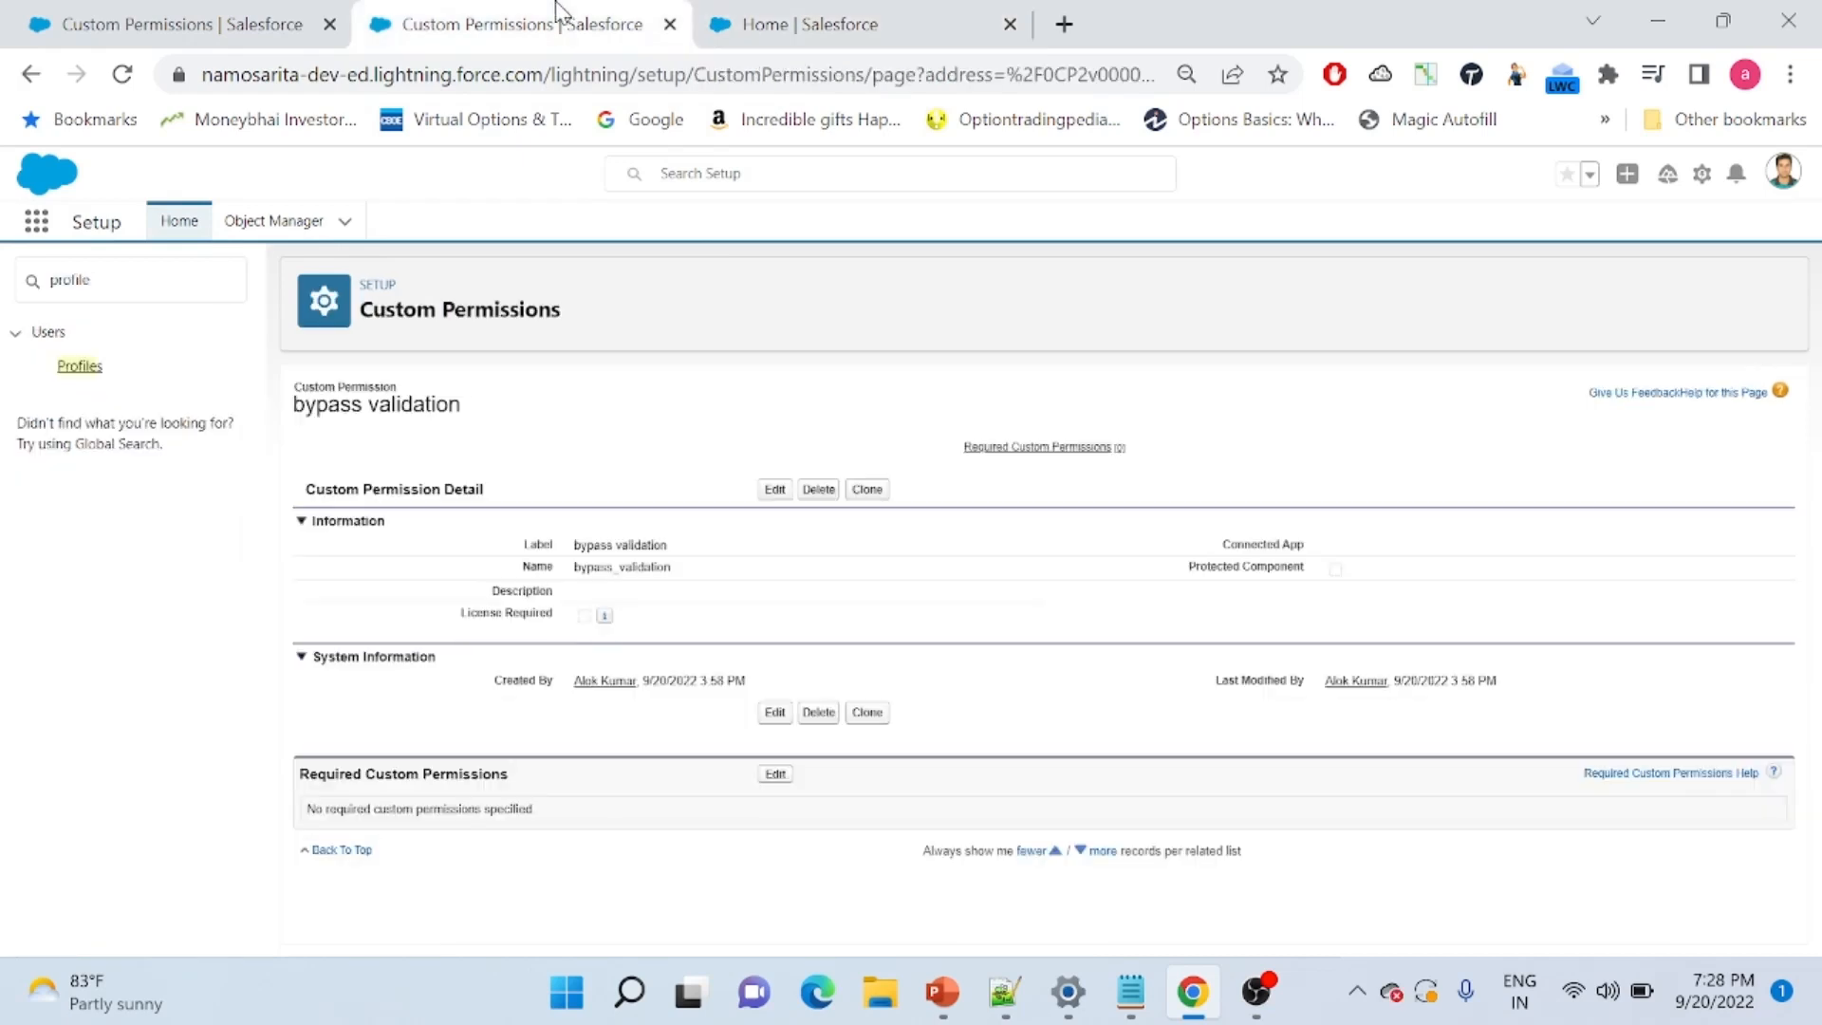
left_click(285, 226)
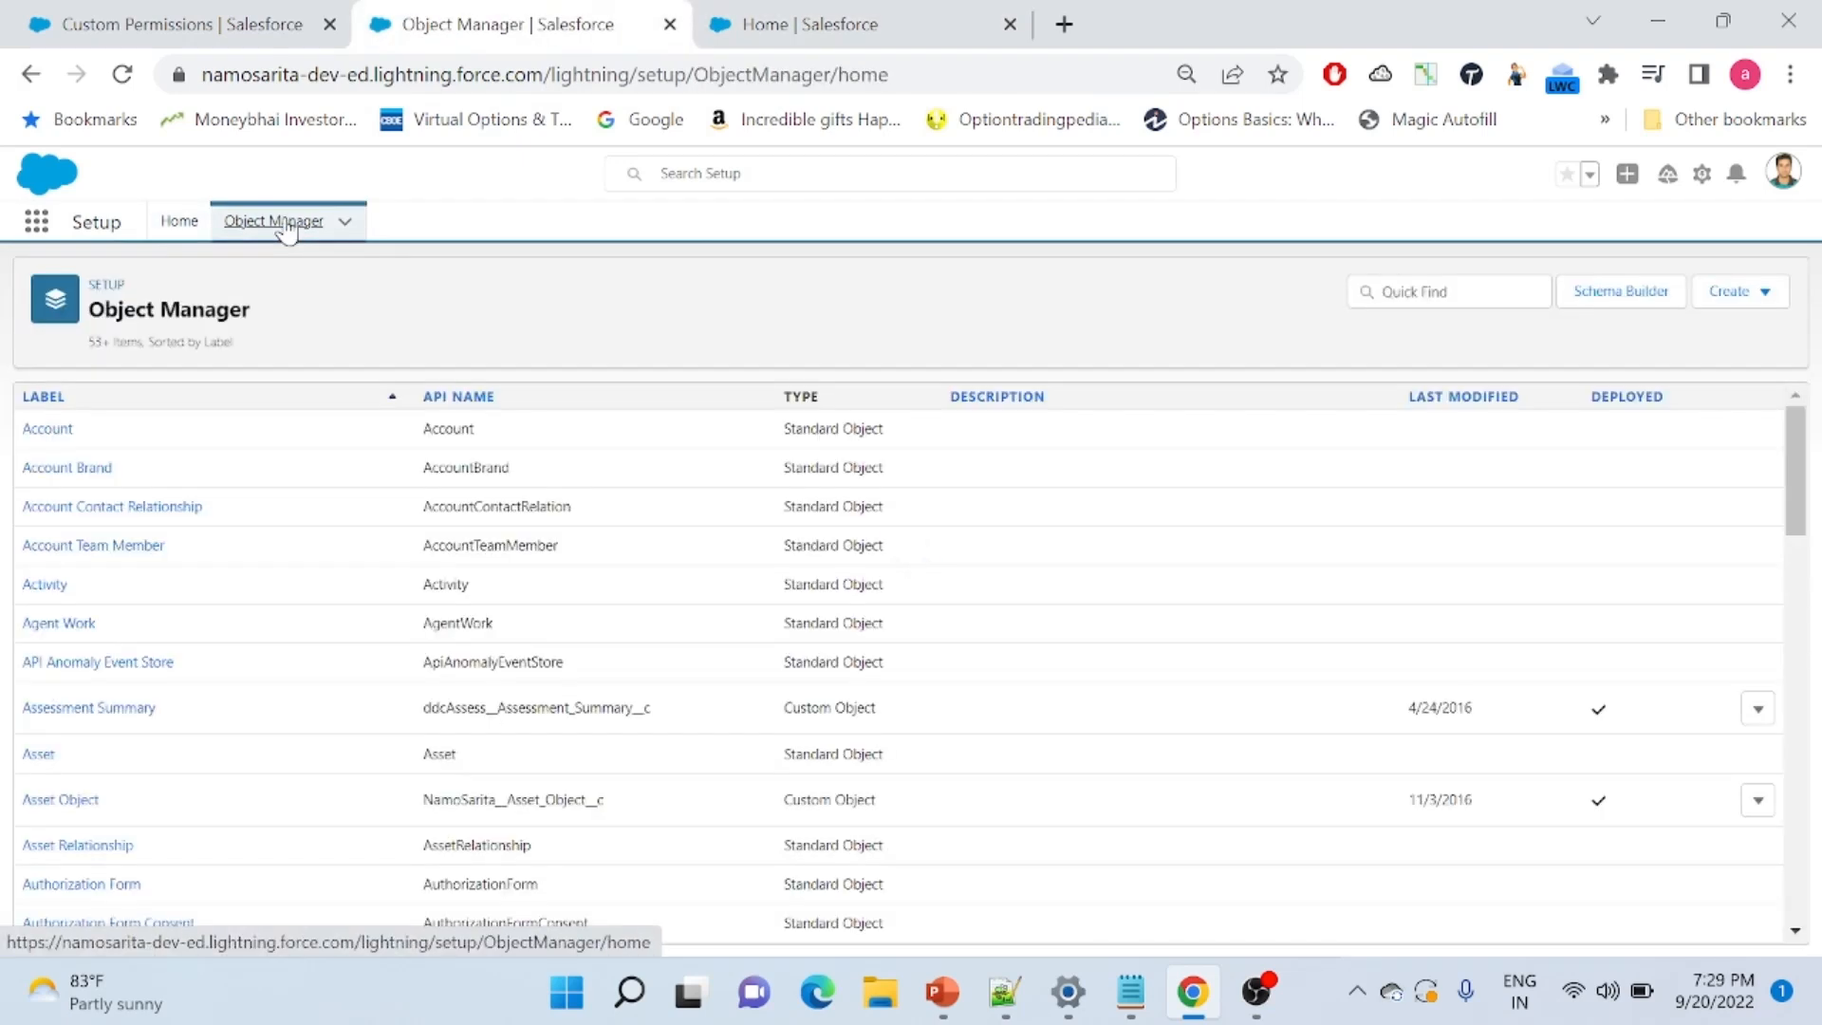
left_click(43, 432)
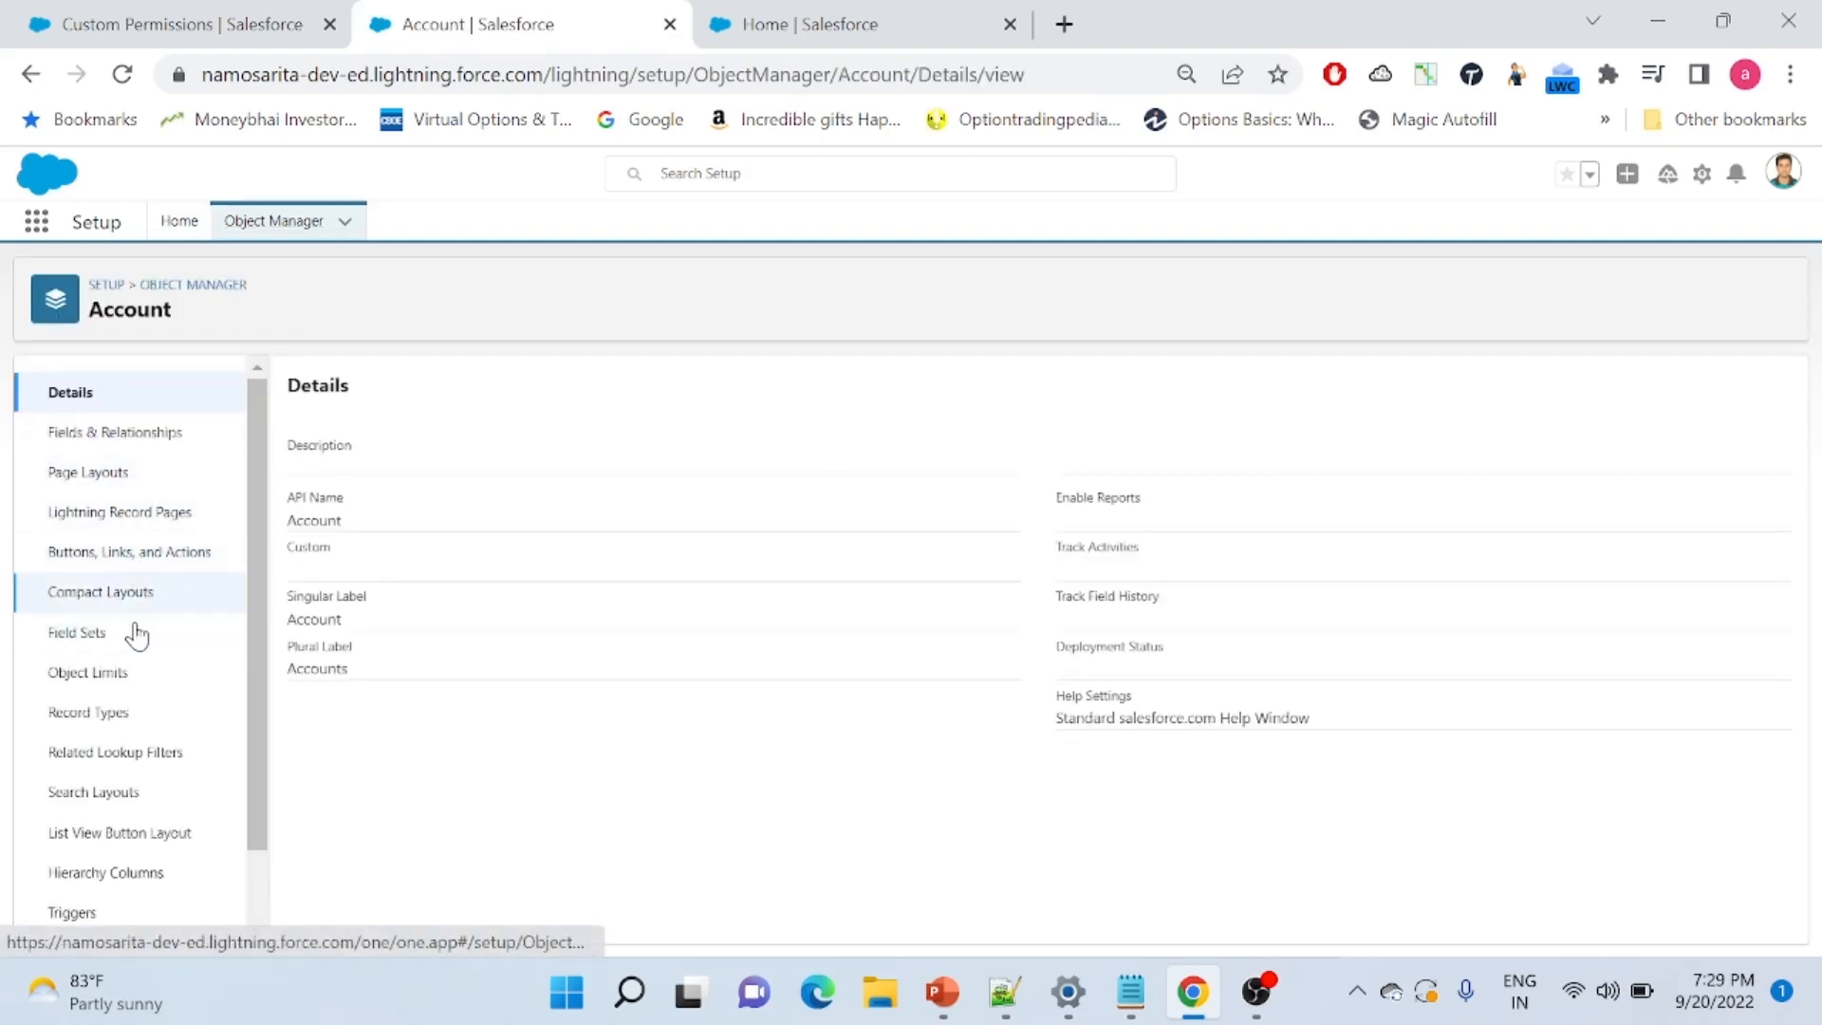
left_click_drag(250, 693, 251, 765)
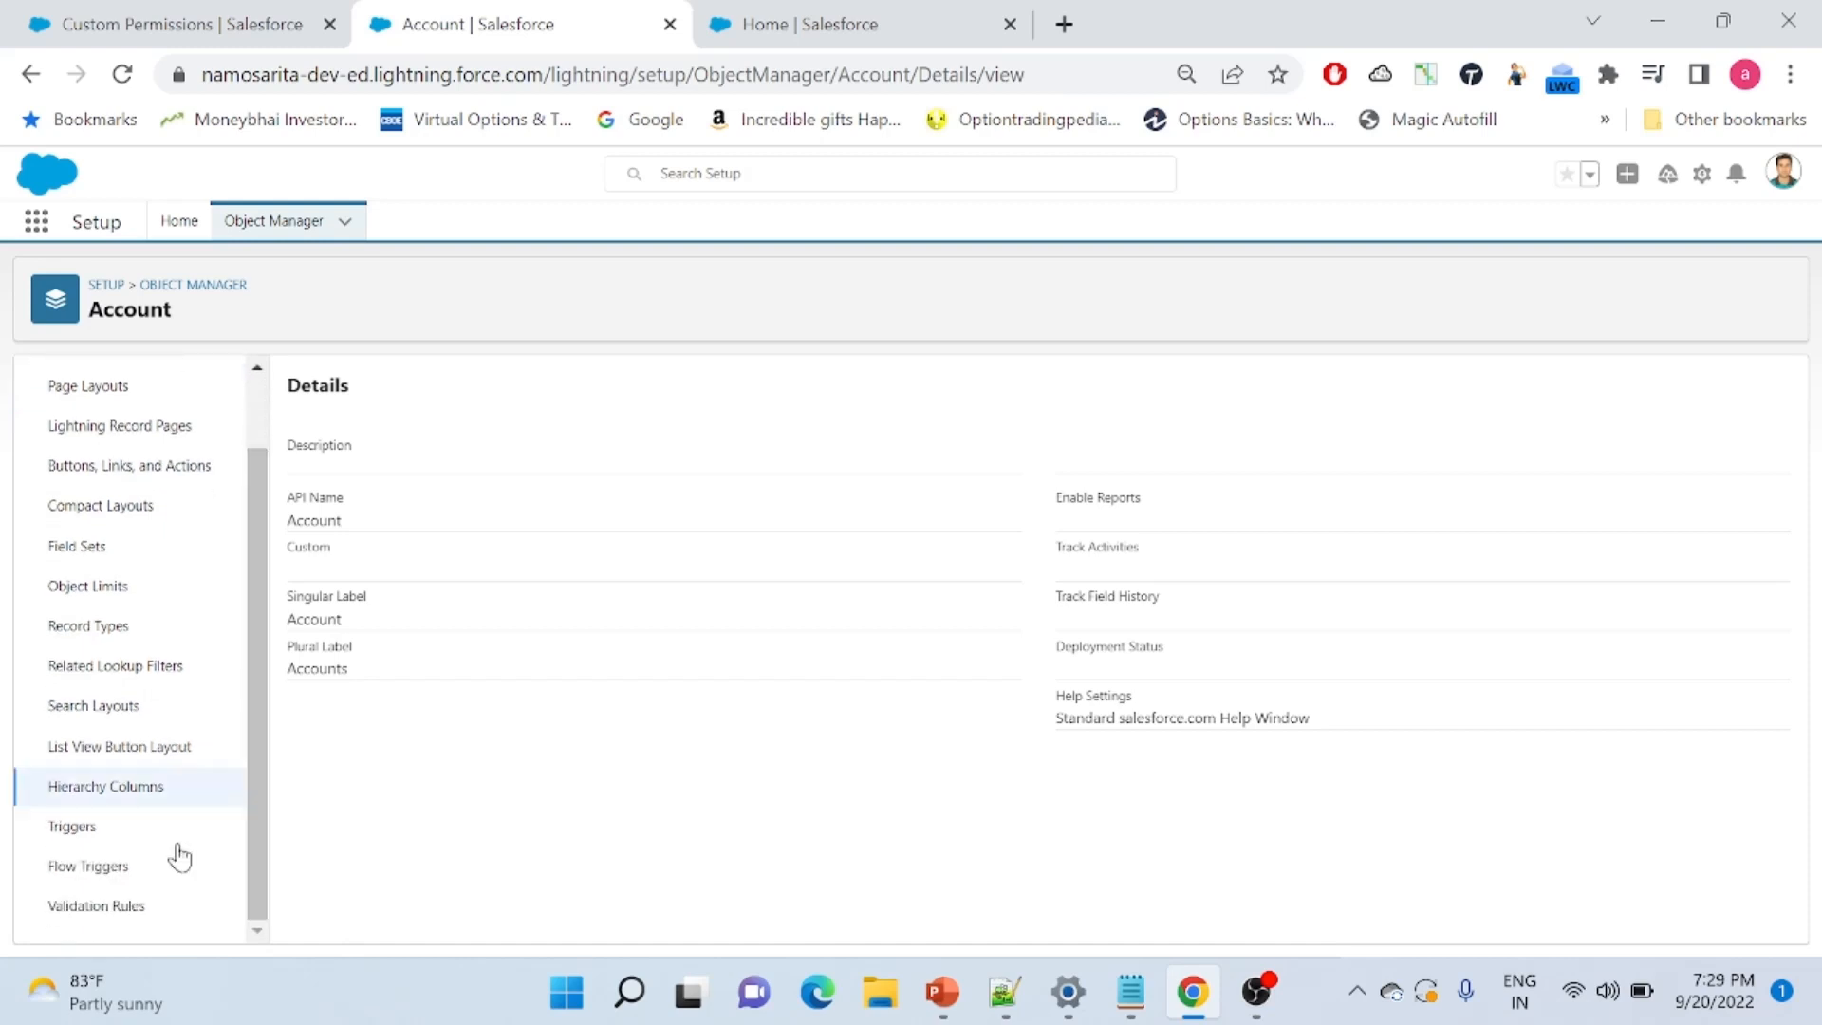
left_click(97, 906)
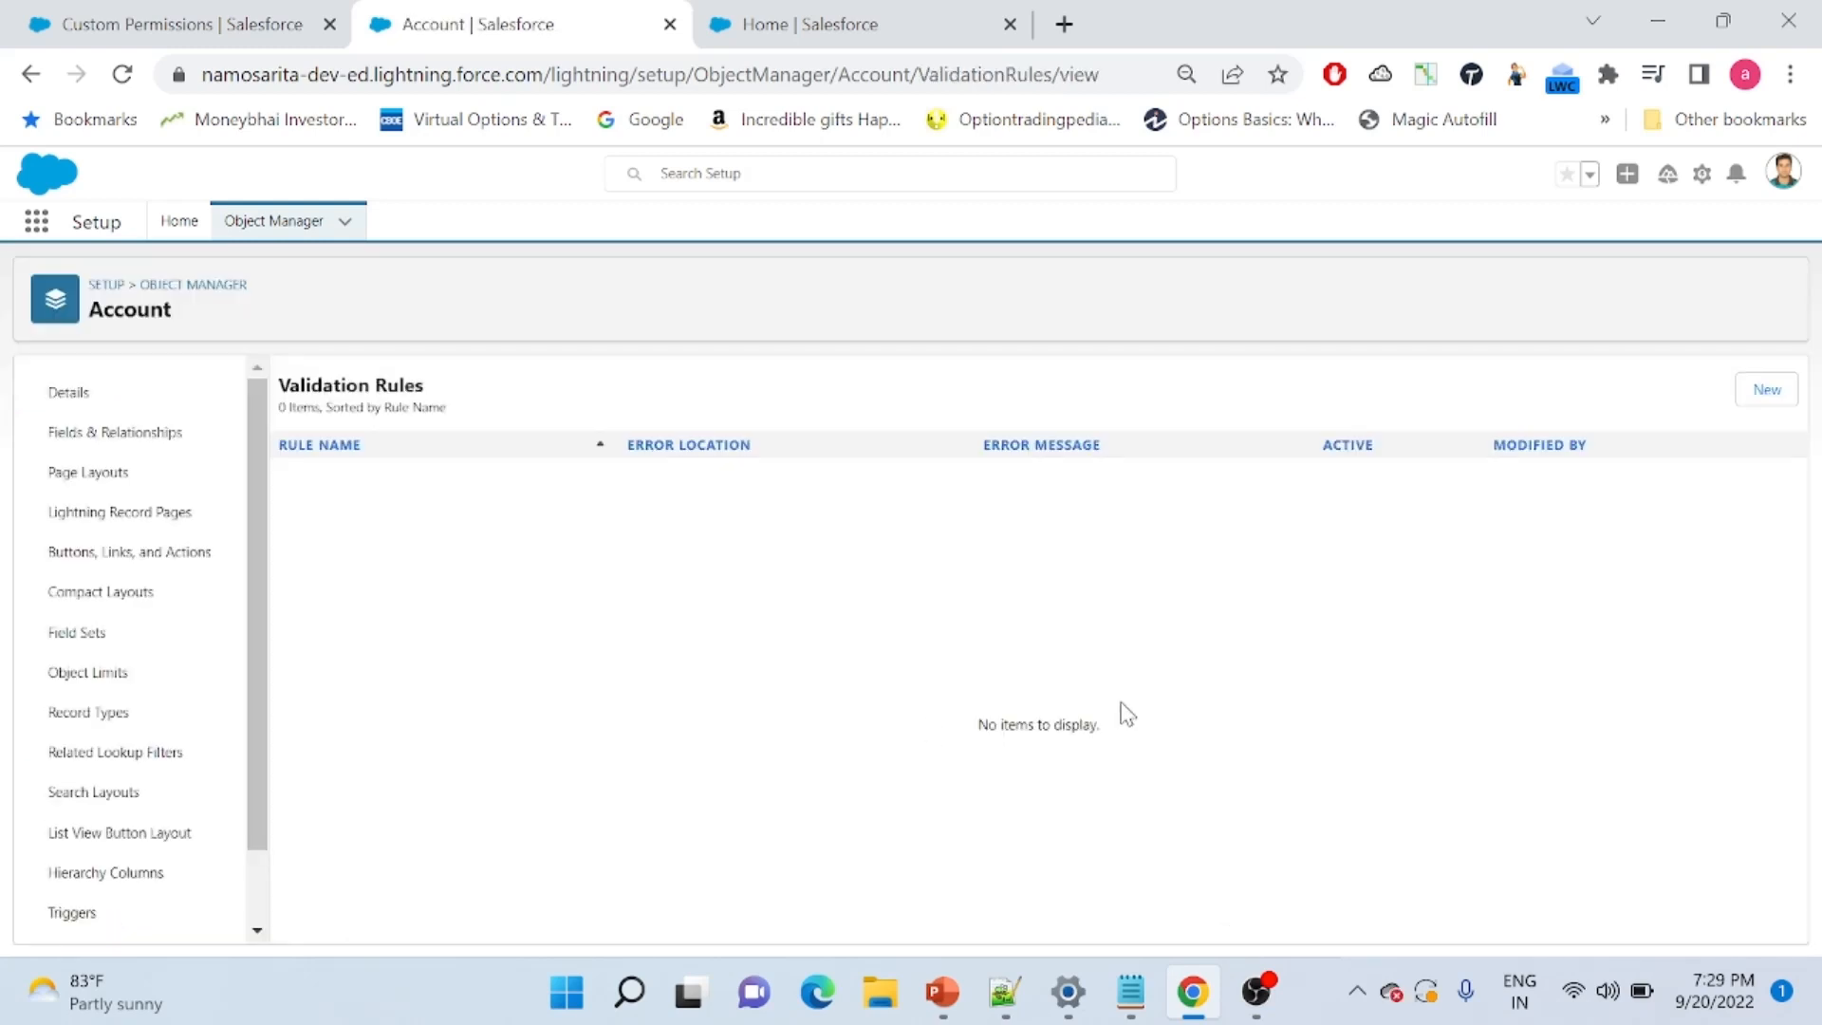
Start a new Account validation rule with the rule name Demo_Validation
left_click(1767, 391)
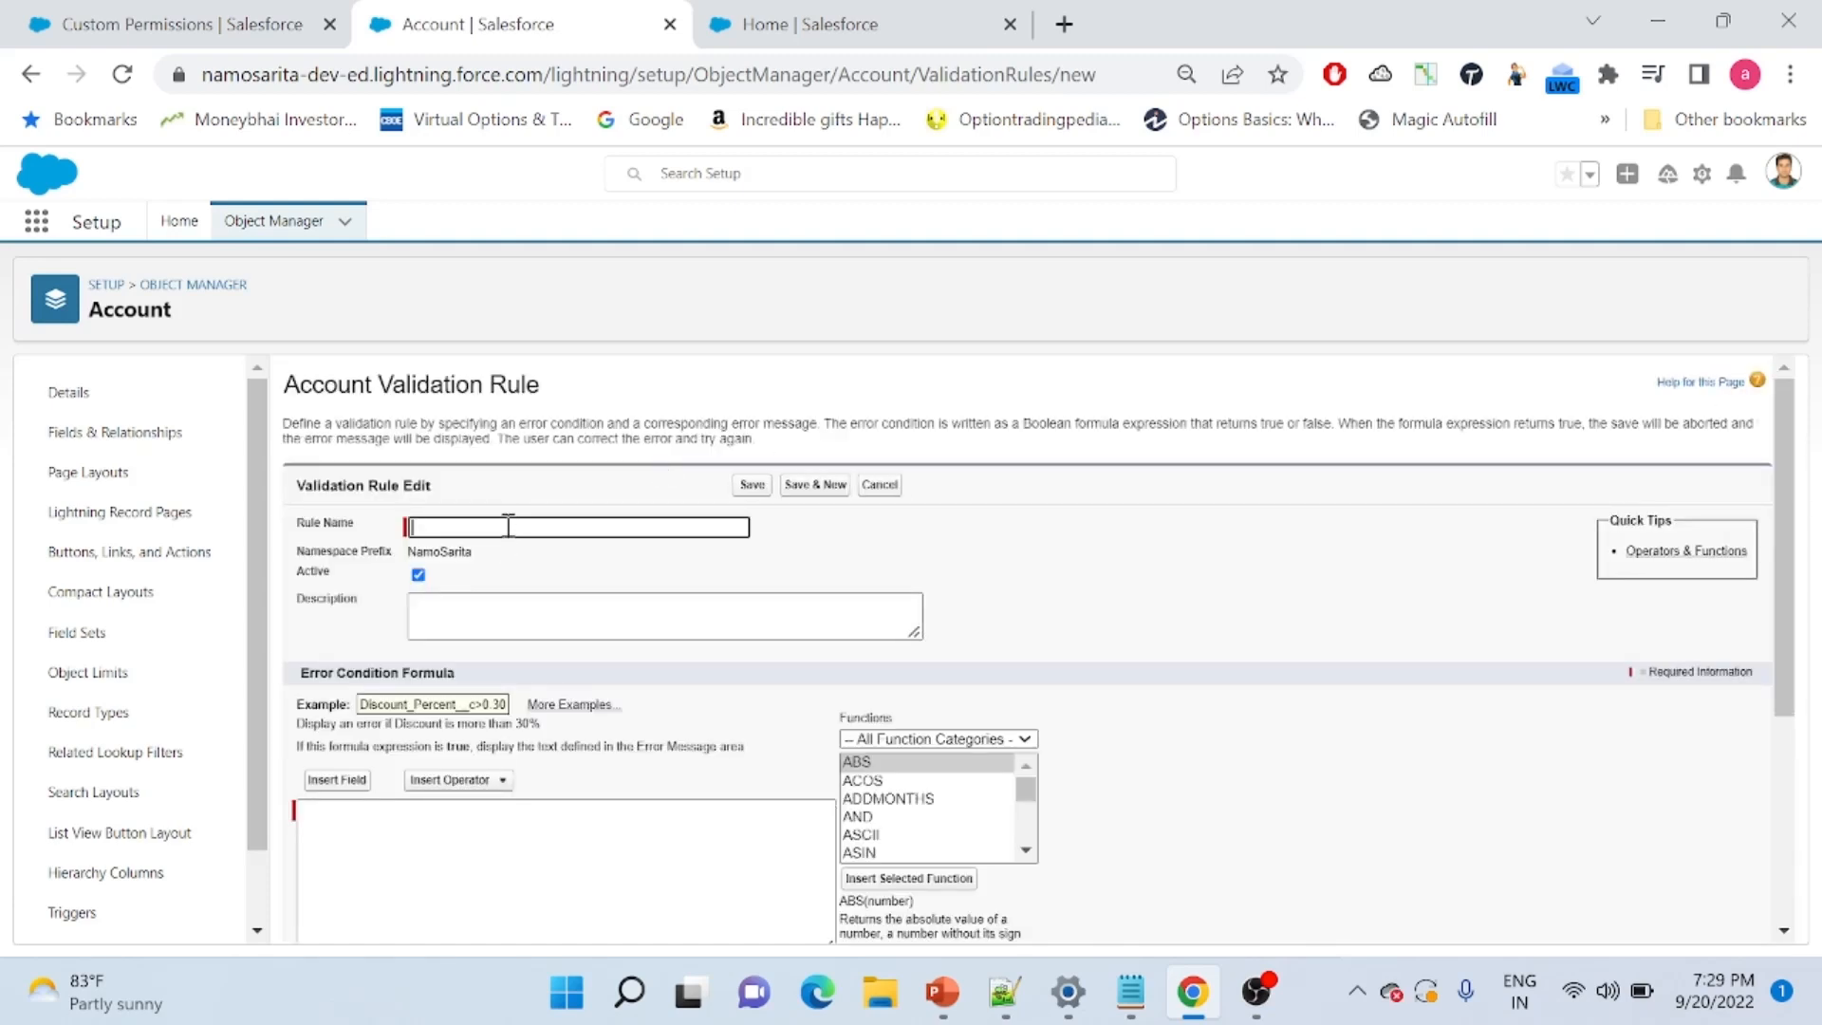
type("Demo Valida")
key("BackSpace")
type("_")
left_click(1240, 577)
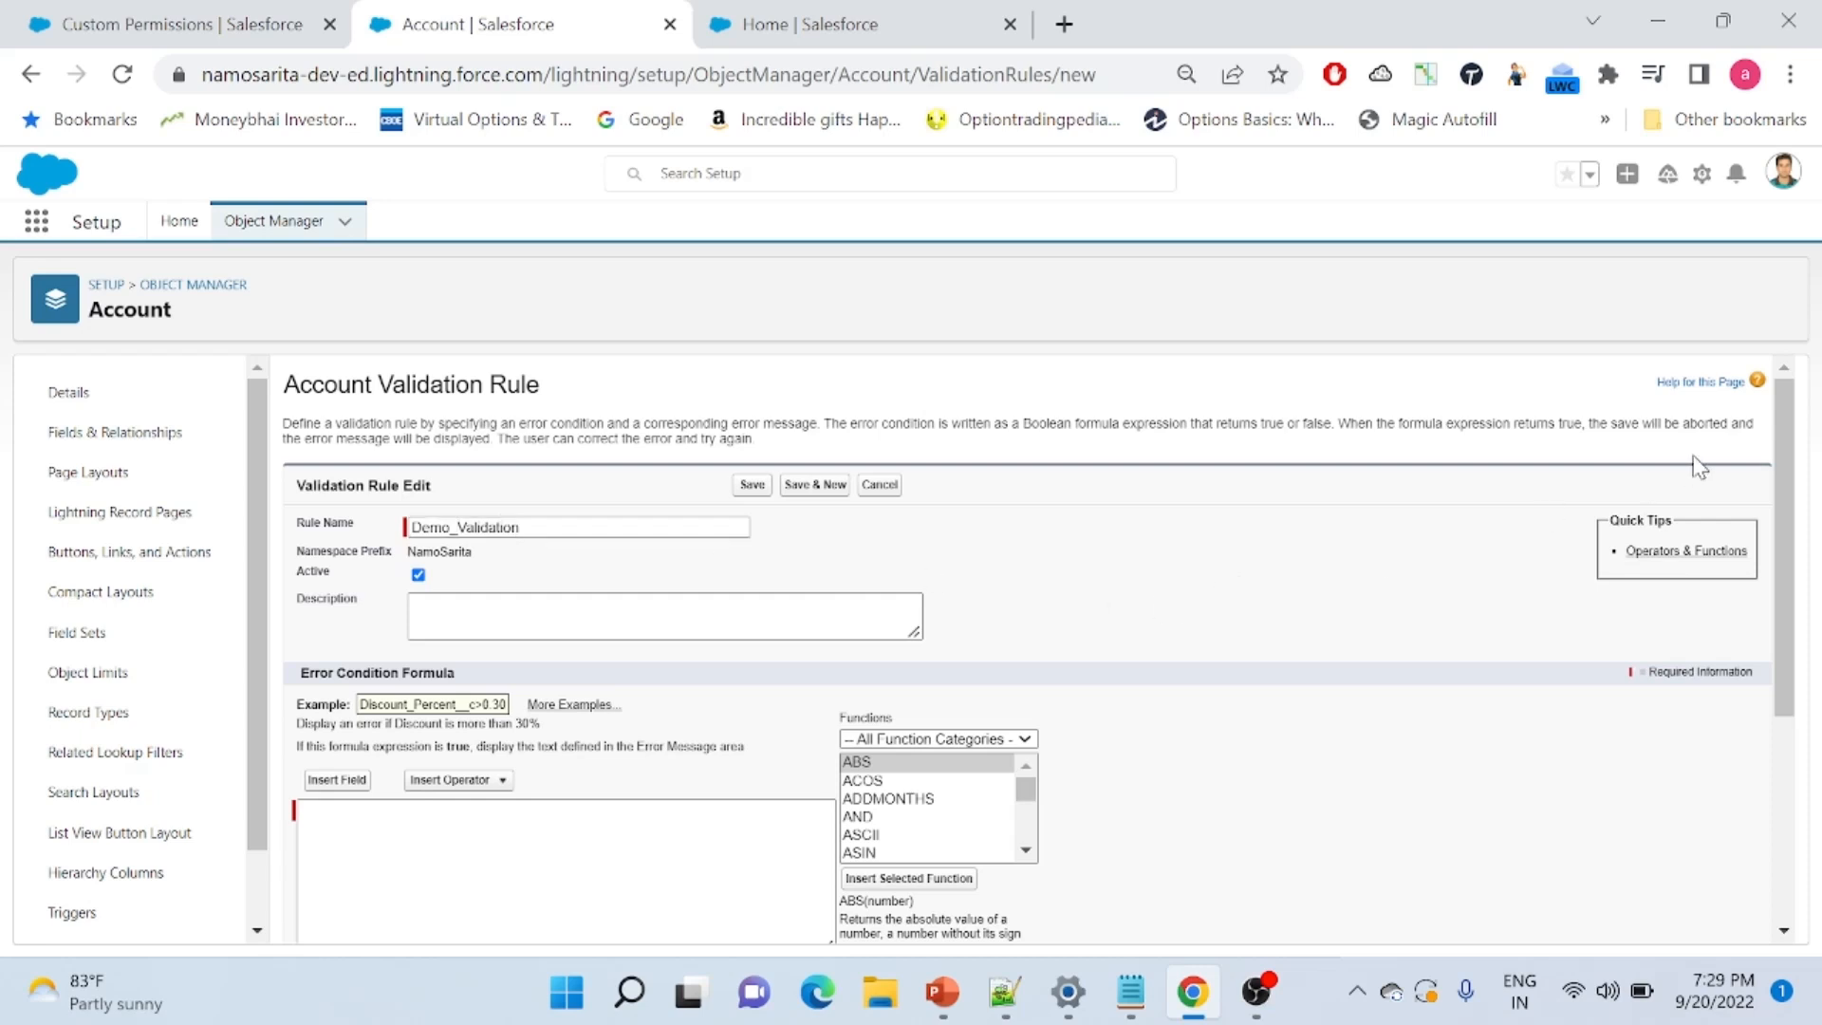
Insert the $Permission.bypass_validation field into the rule's error condition formula
left_click_drag(1785, 448, 1753, 630)
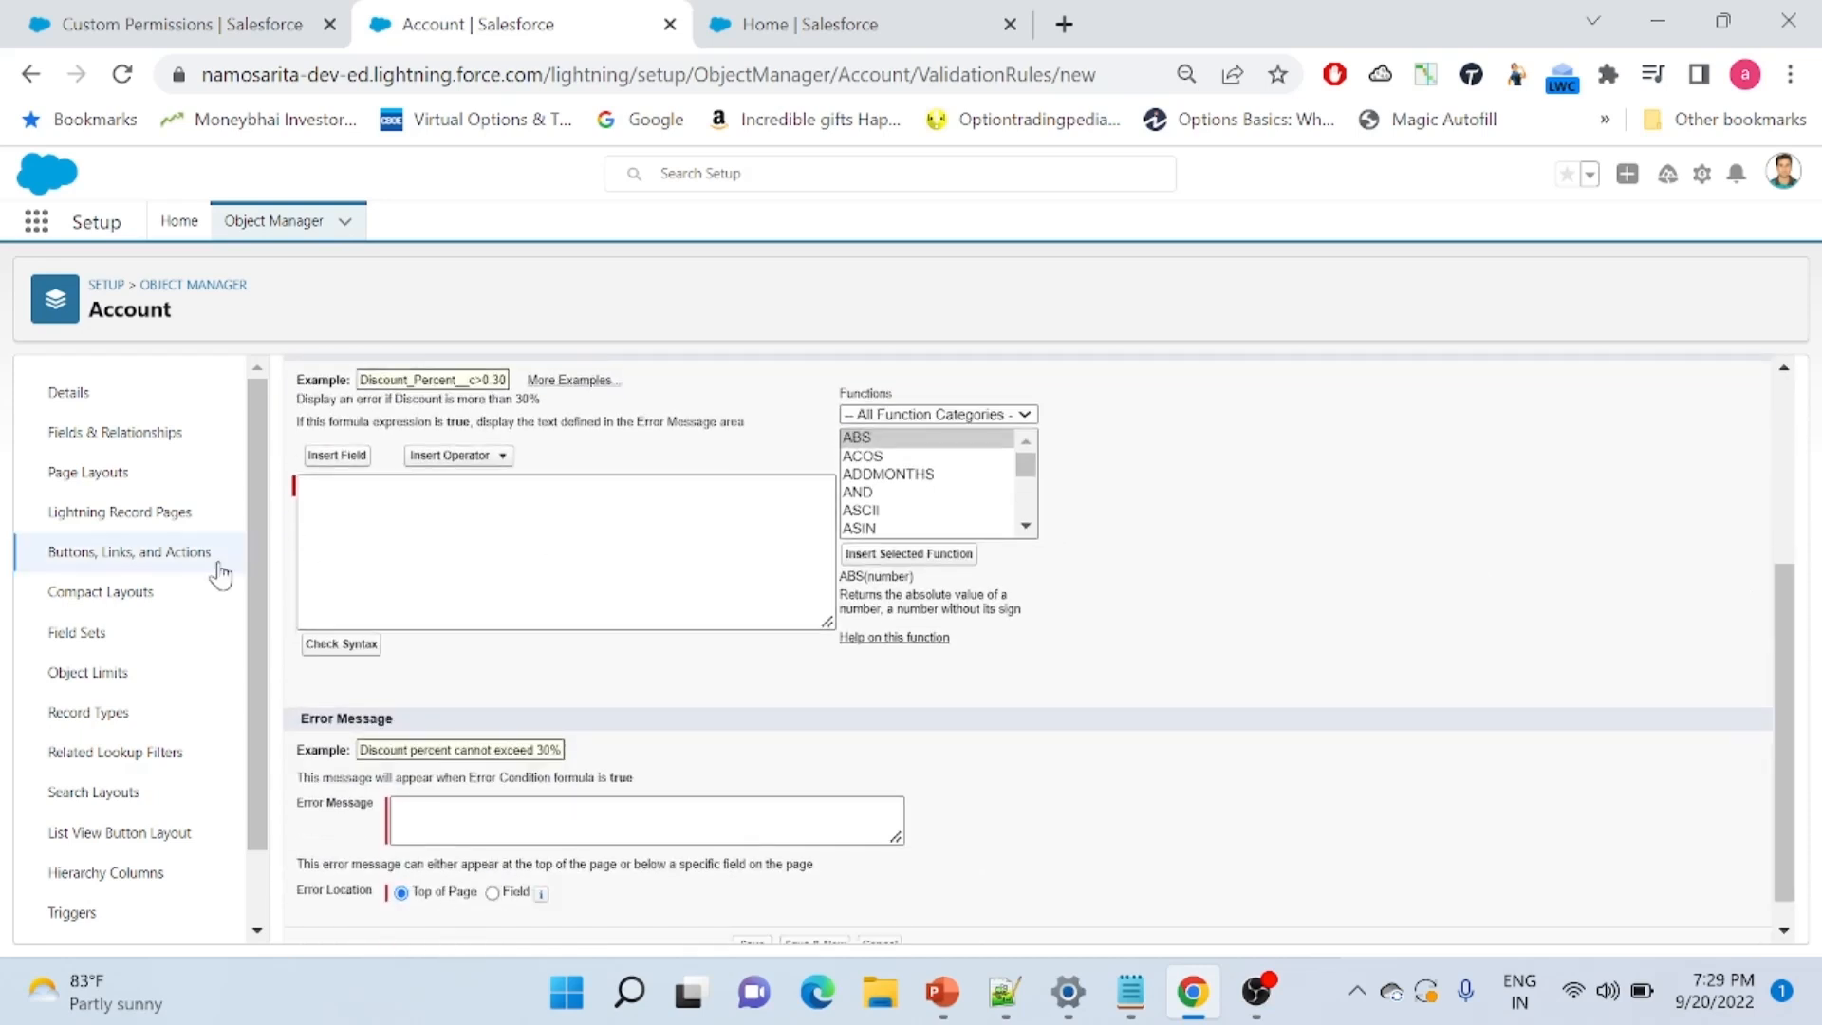
left_click(328, 456)
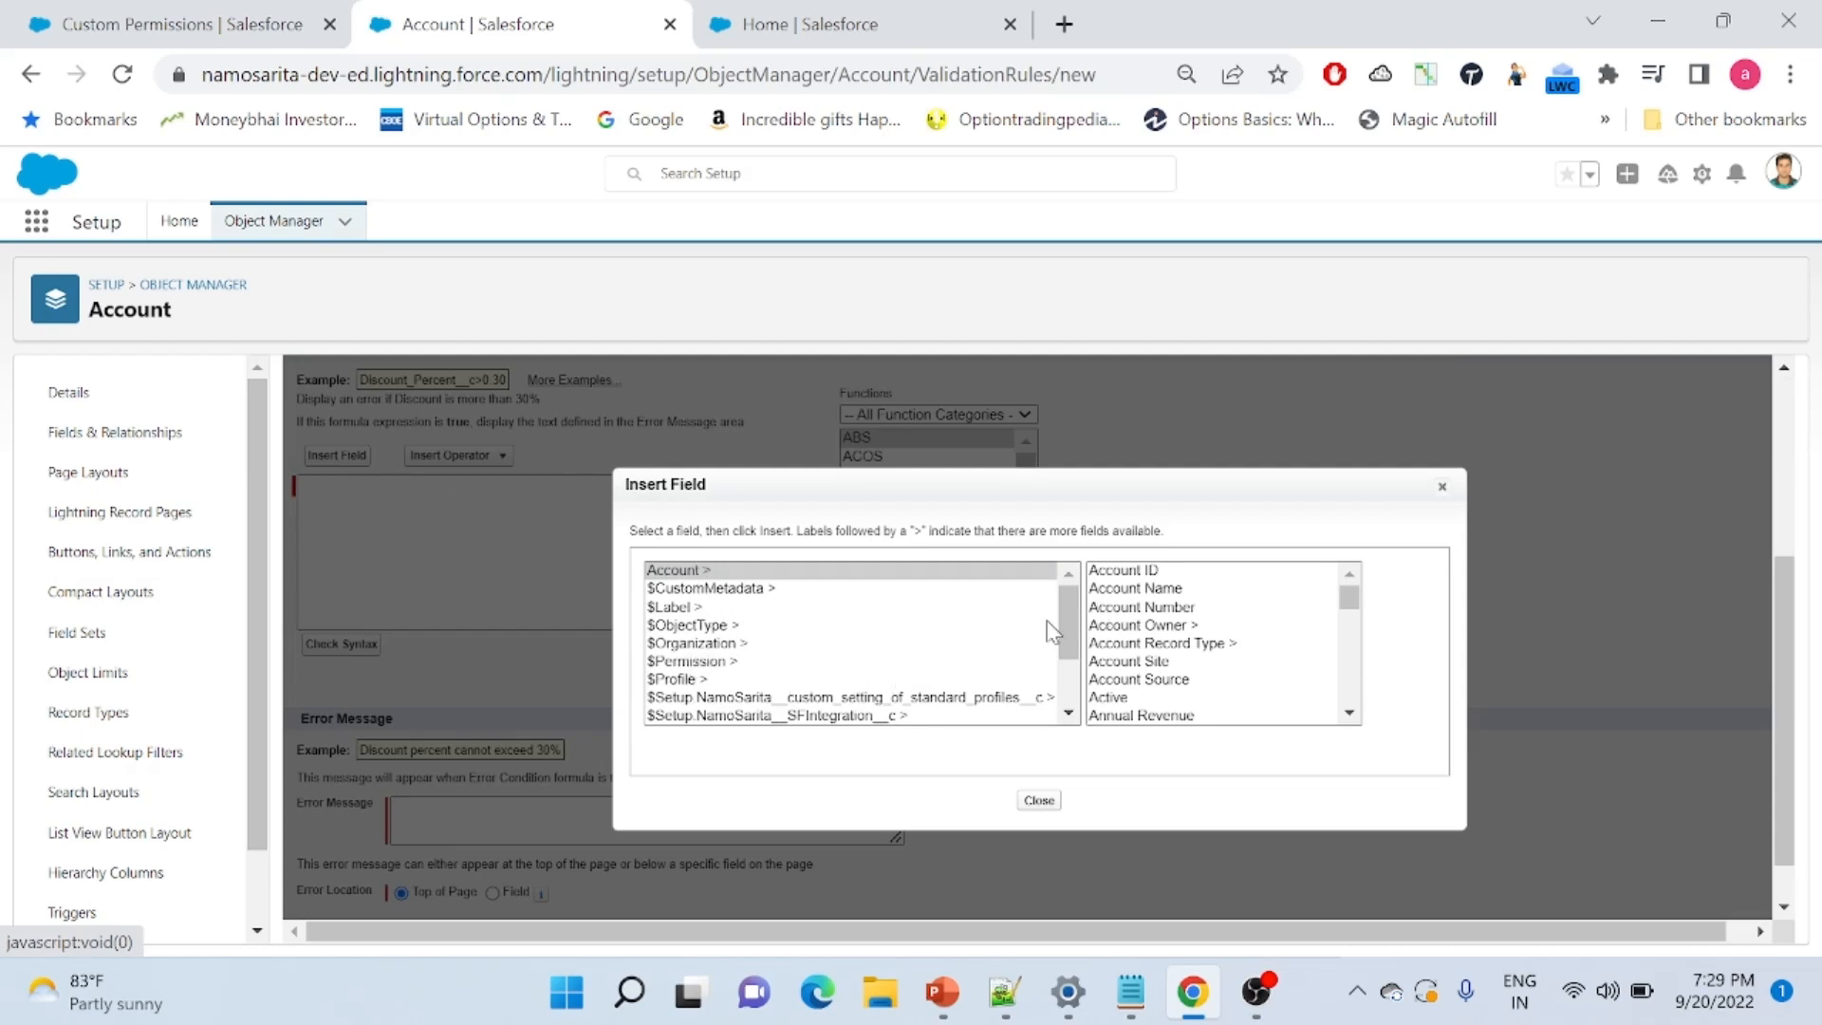
left_click_drag(1067, 630, 1078, 717)
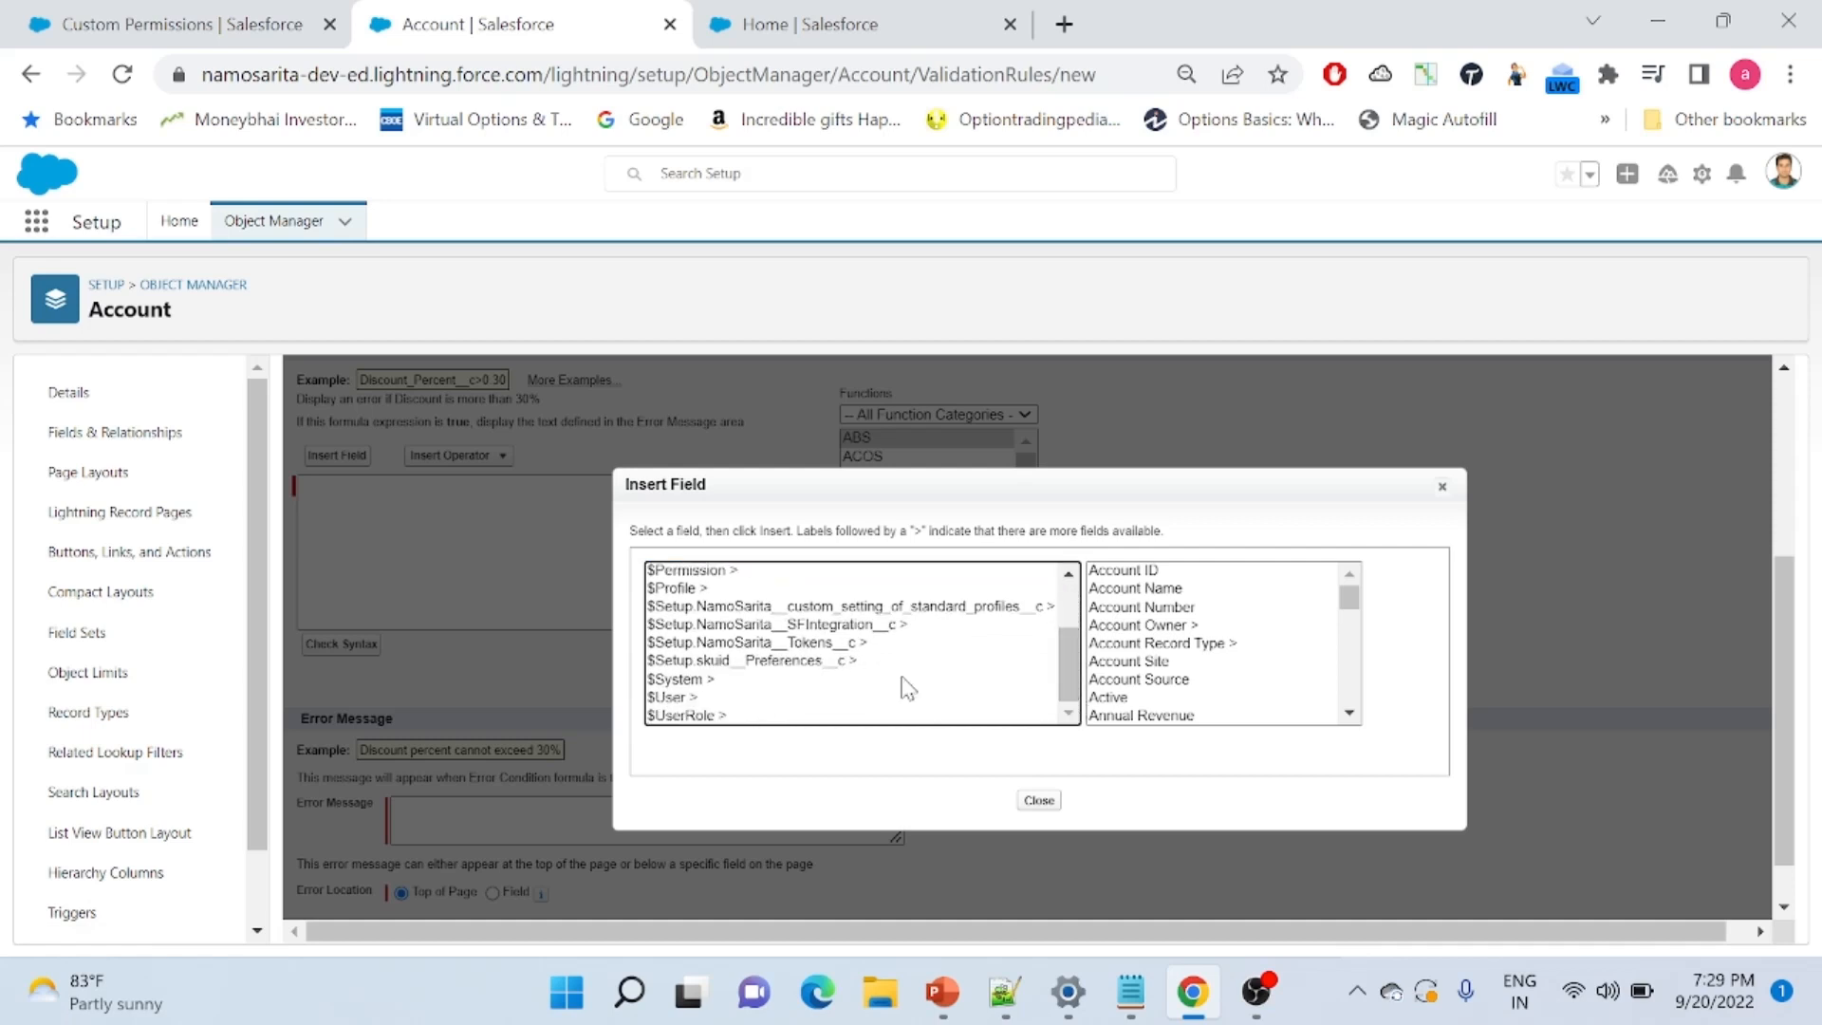
left_click(668, 681)
left_click(703, 573)
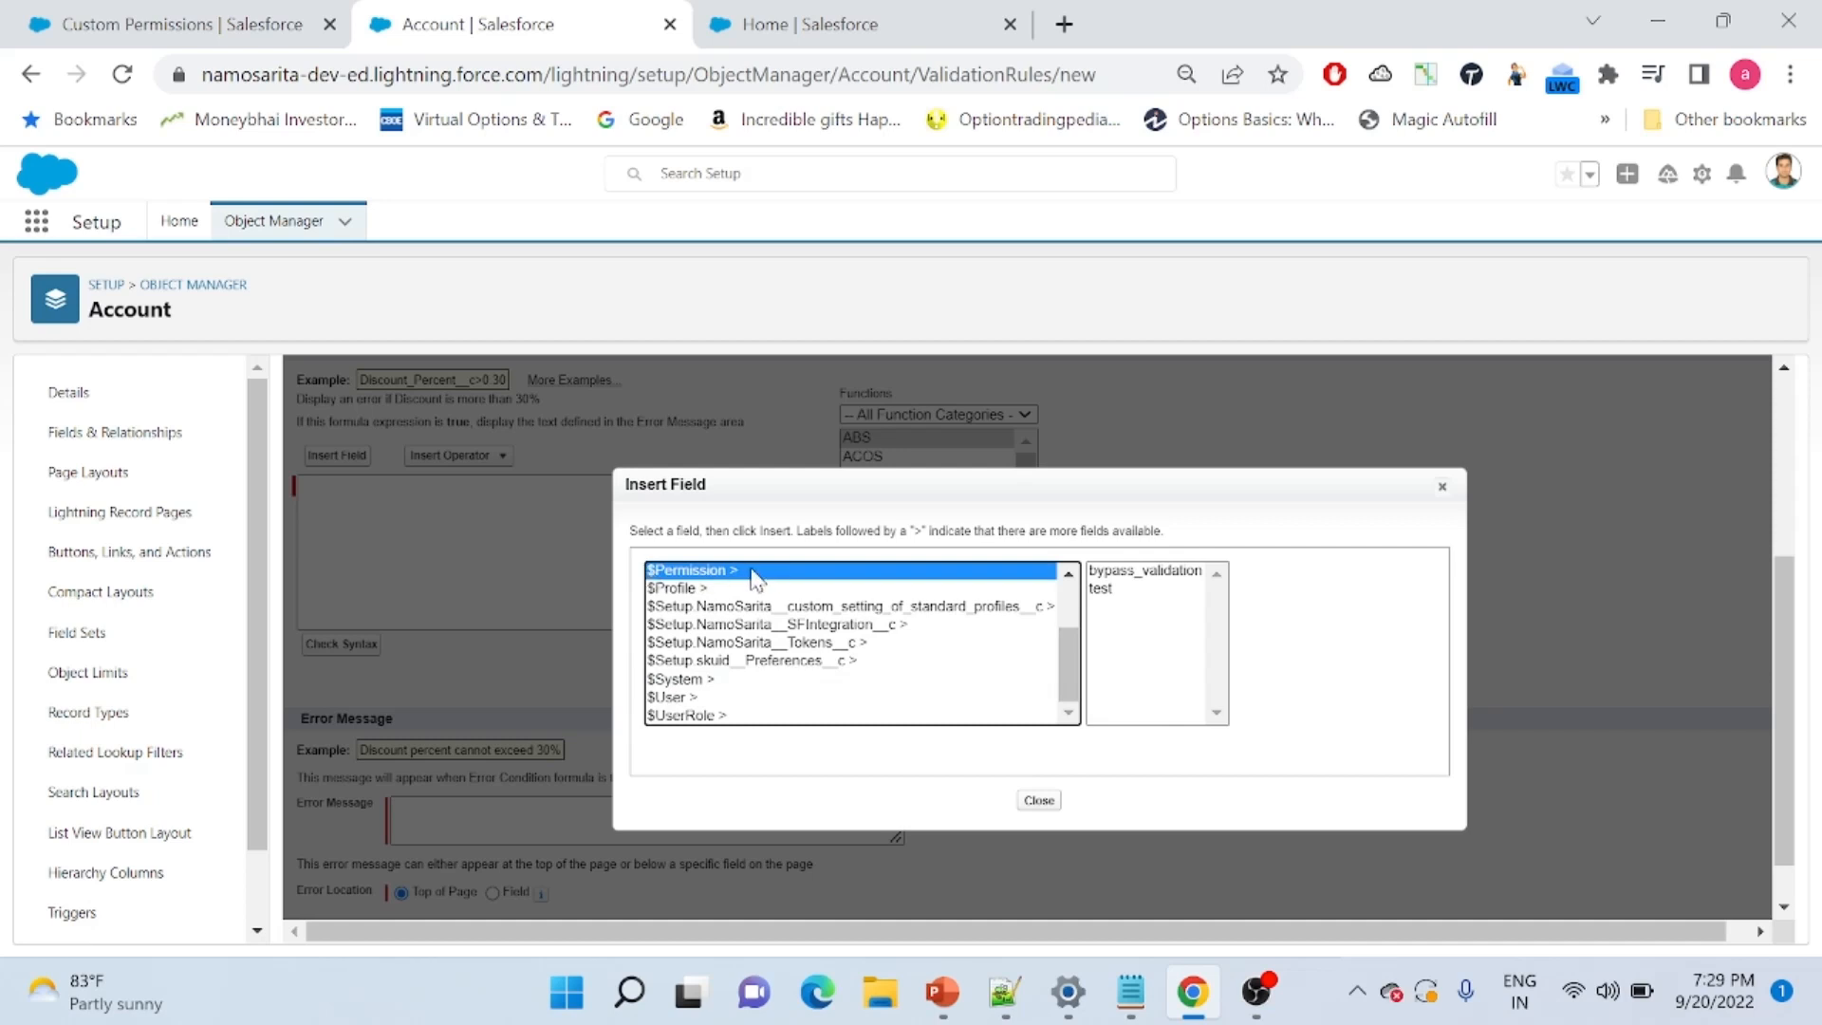
left_click(1153, 571)
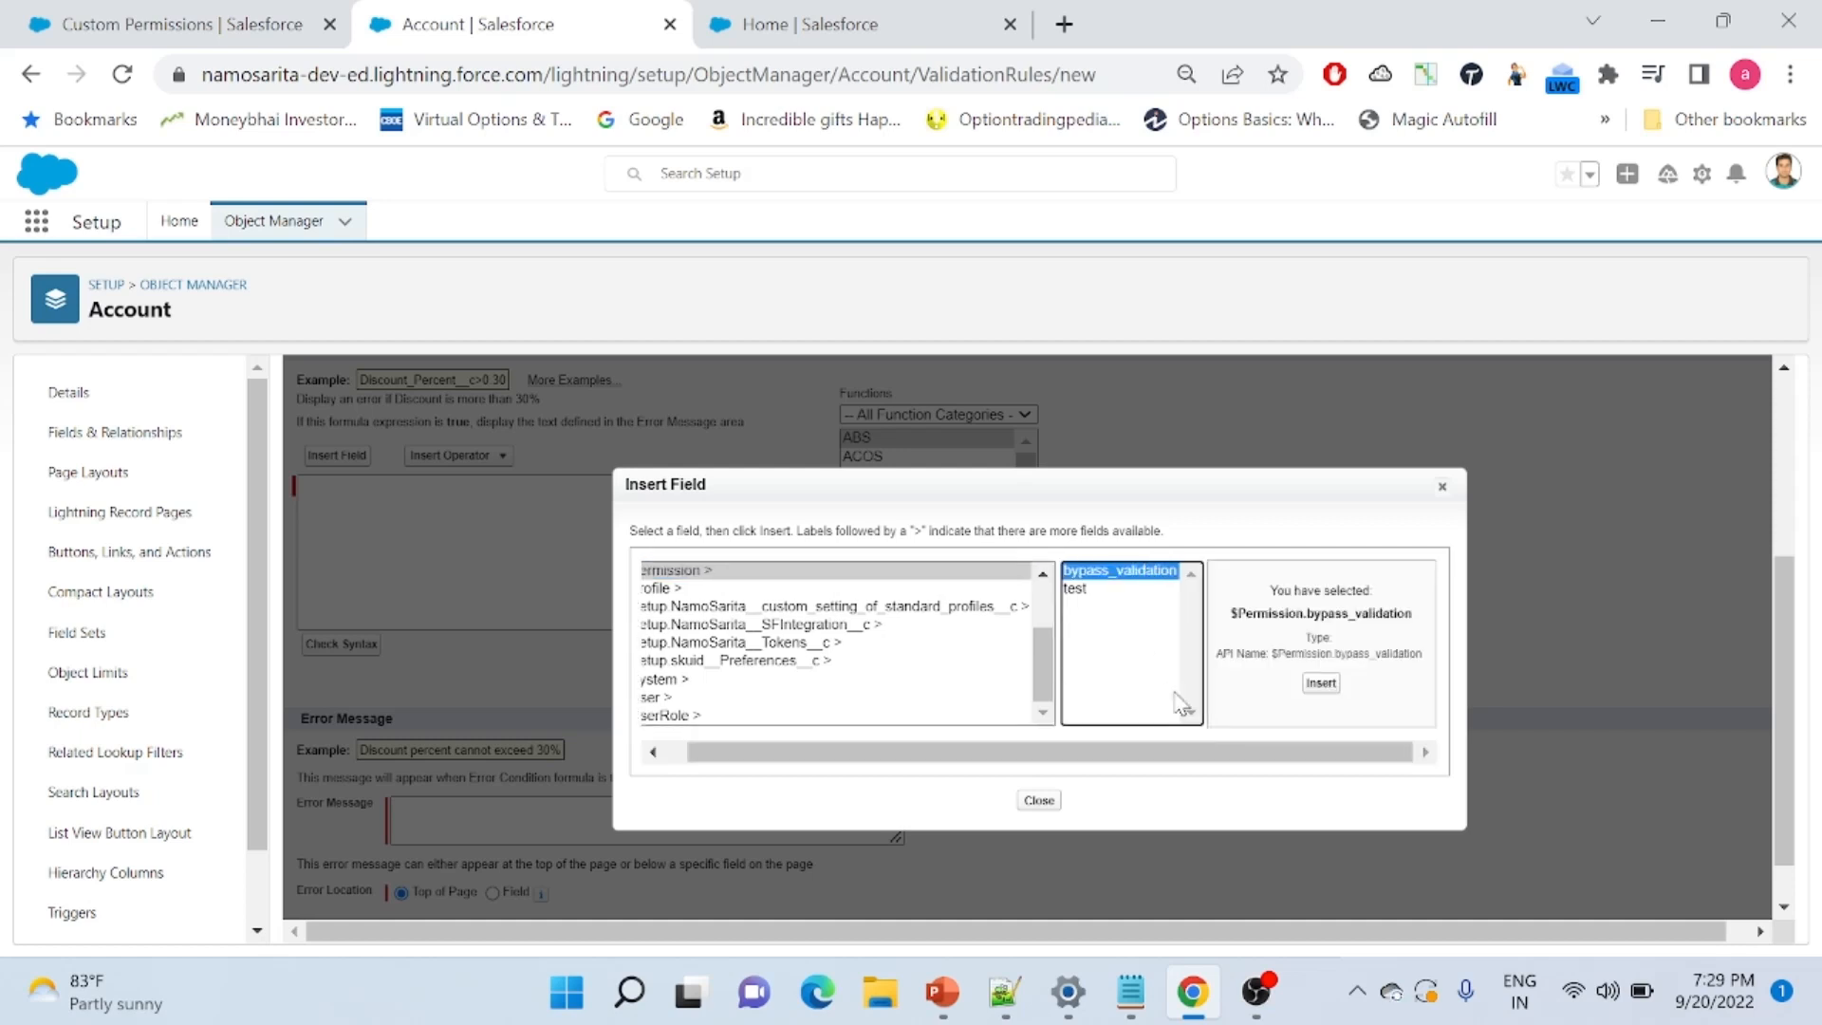
left_click(1321, 683)
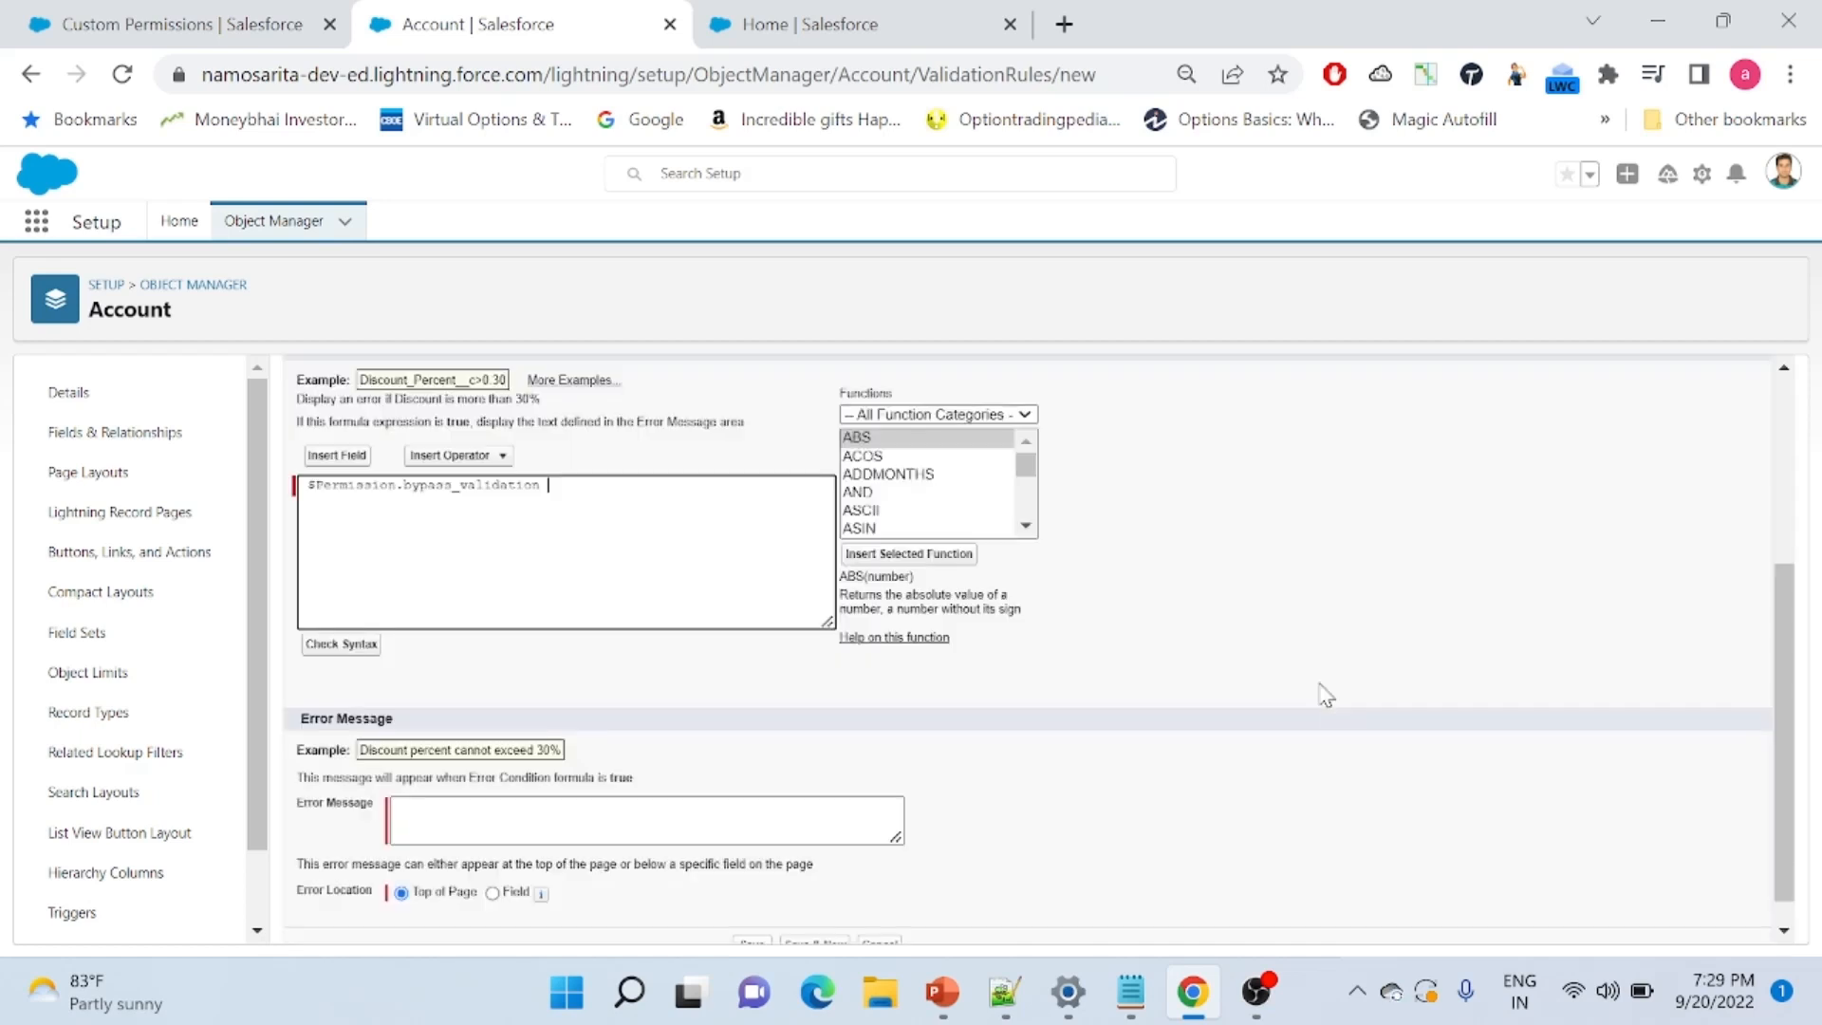
Wrap the permission in an AND() condition with the second criterion Name <> 'Testing'
left_click(309, 485)
type("AND(")
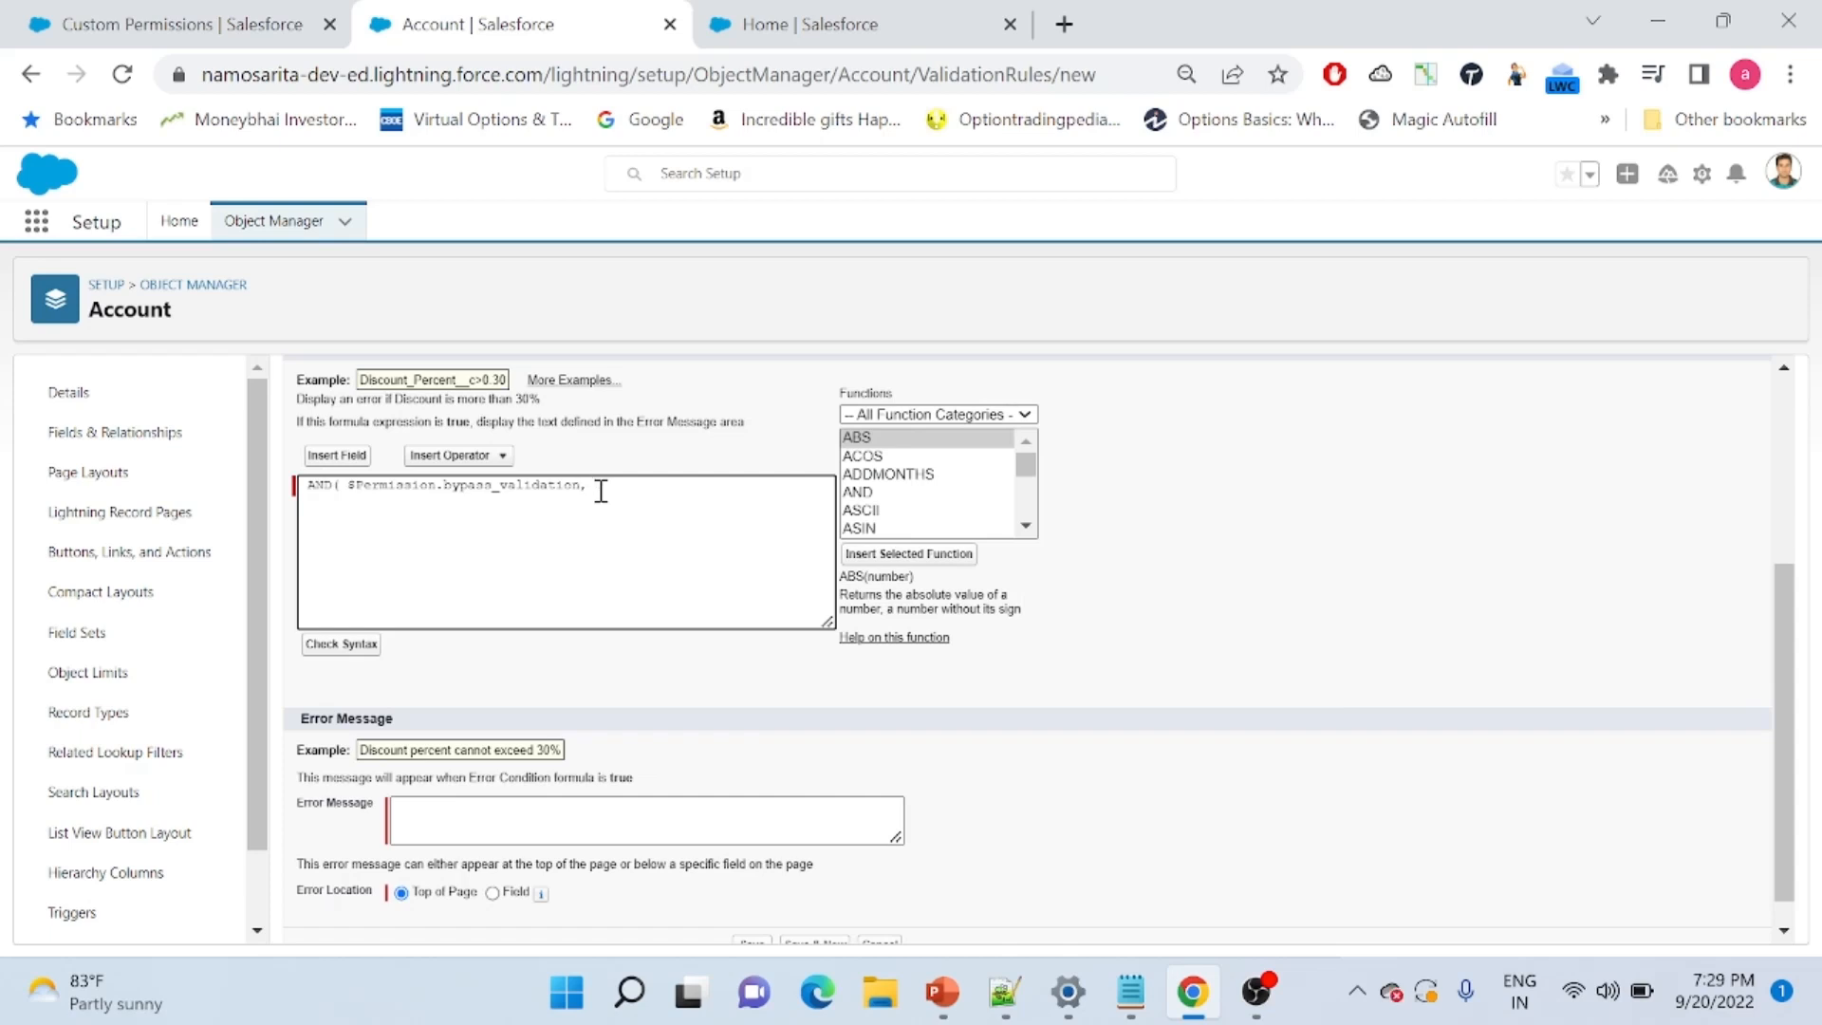
type("Name")
left_click(477, 455)
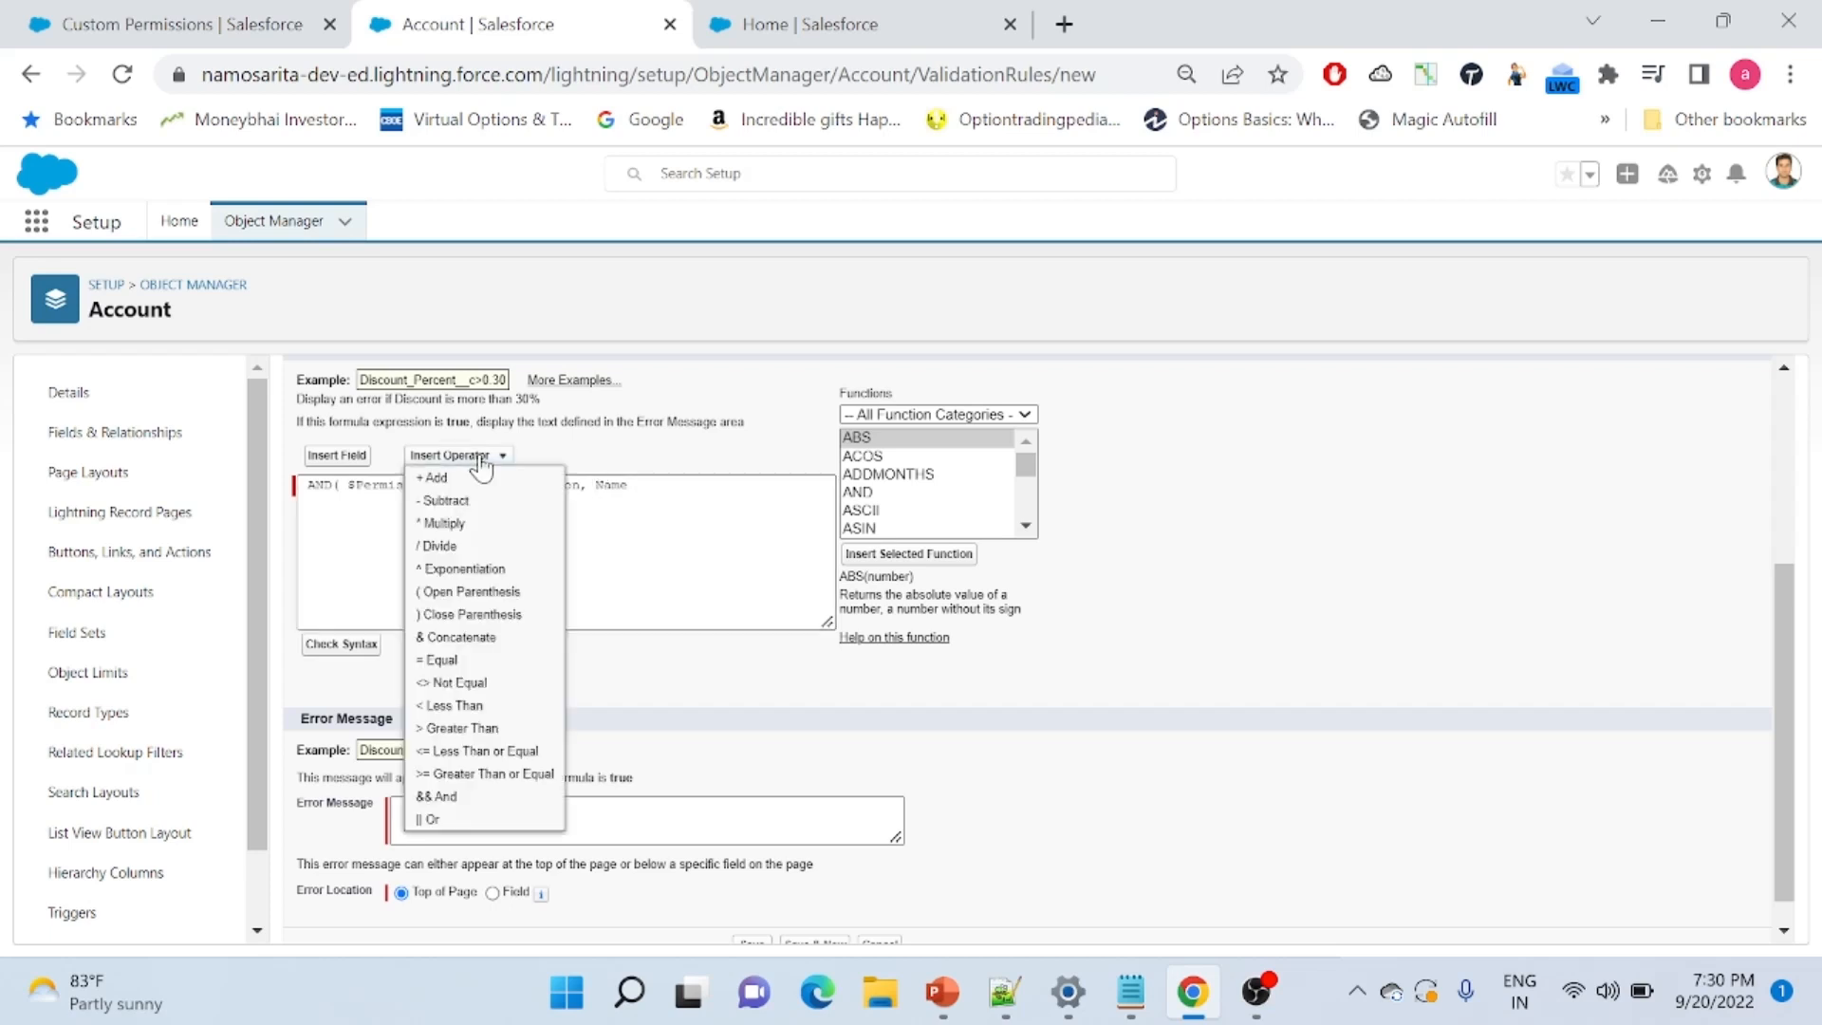
left_click(453, 683)
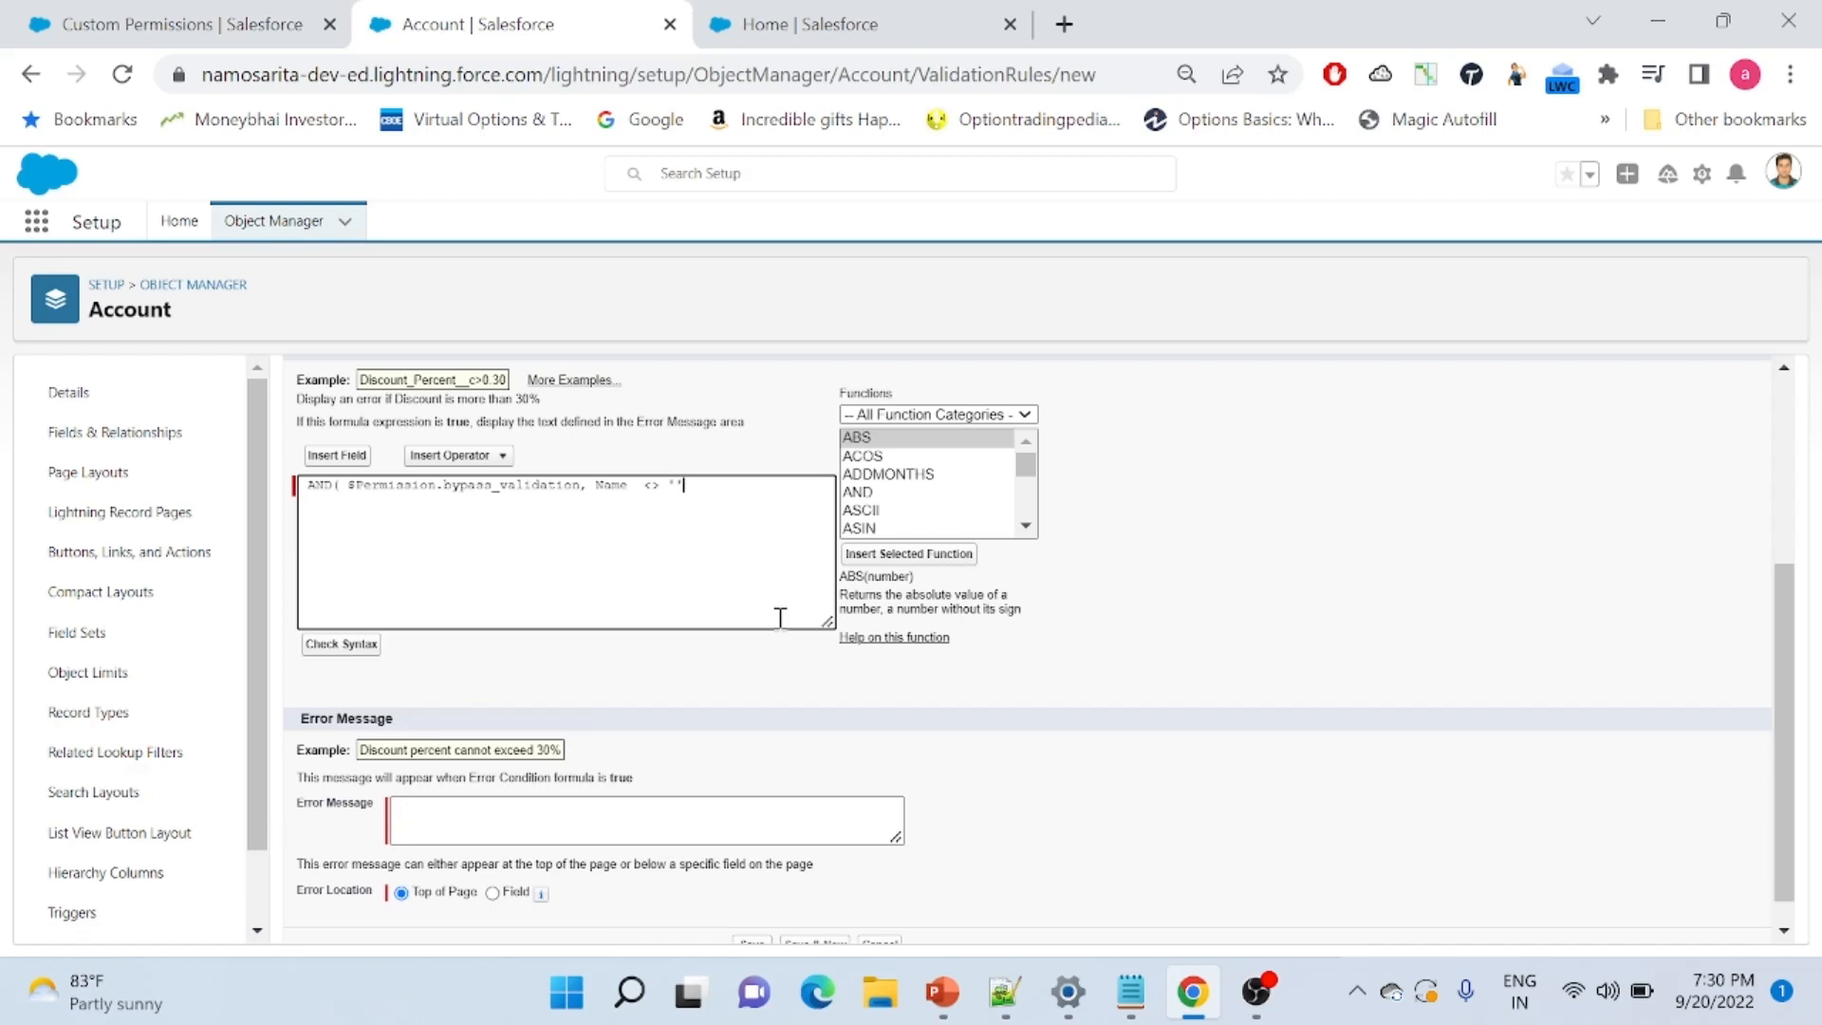
type("Testing")
left_click_drag(349, 487, 578, 477)
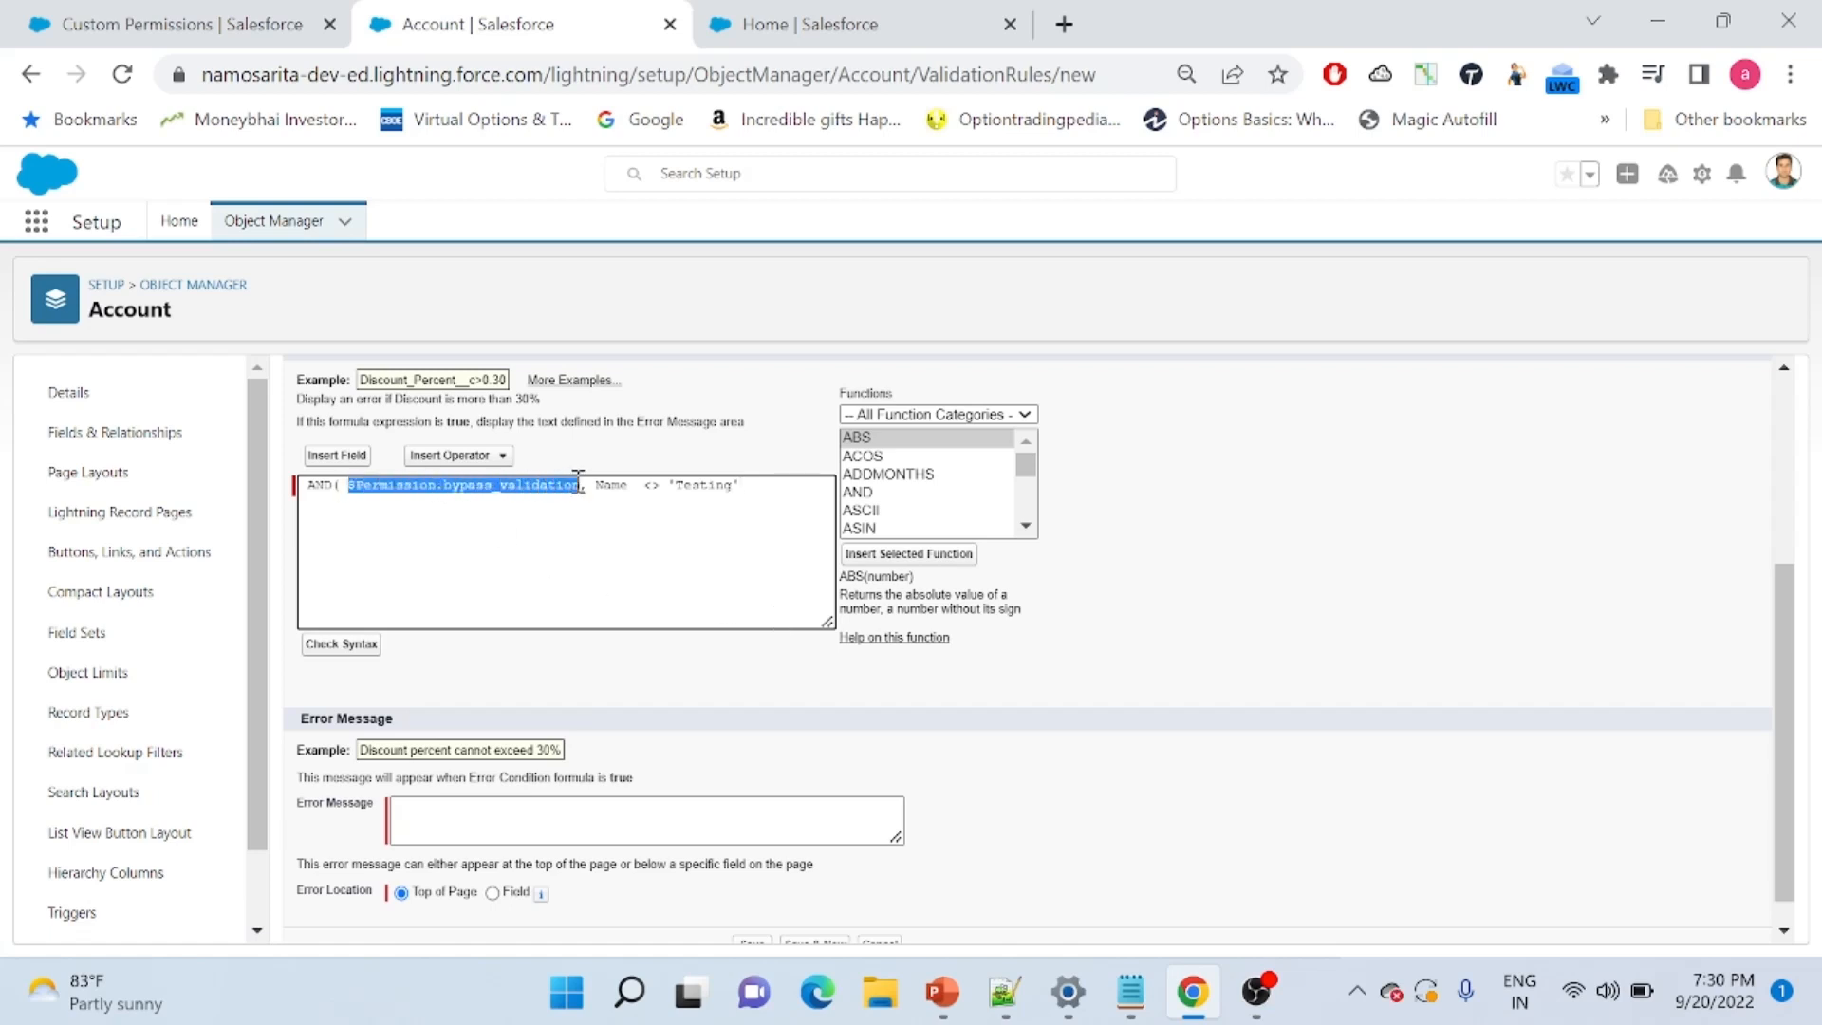
left_click(471, 487)
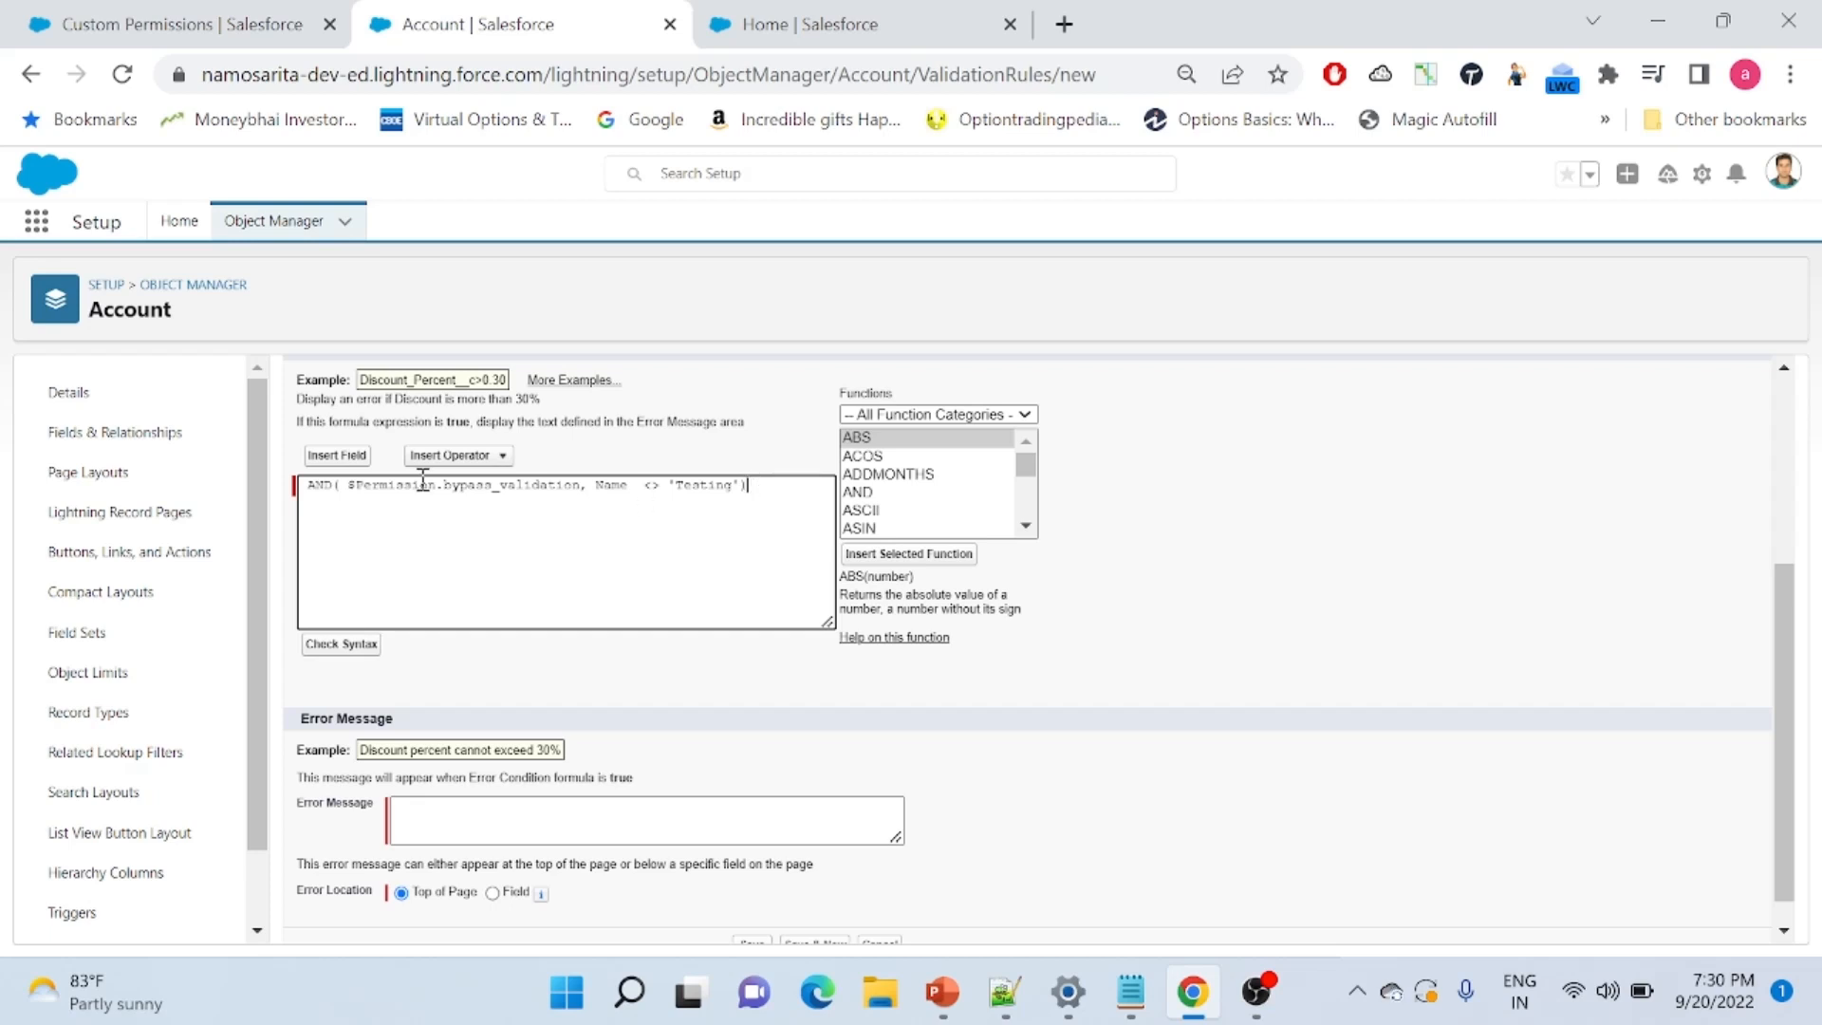
Negate the permission check in the formula by enclosing $Permission.bypass_validation in NOT()
left_click(349, 484)
type("NOT(")
left_click(613, 488)
type(")")
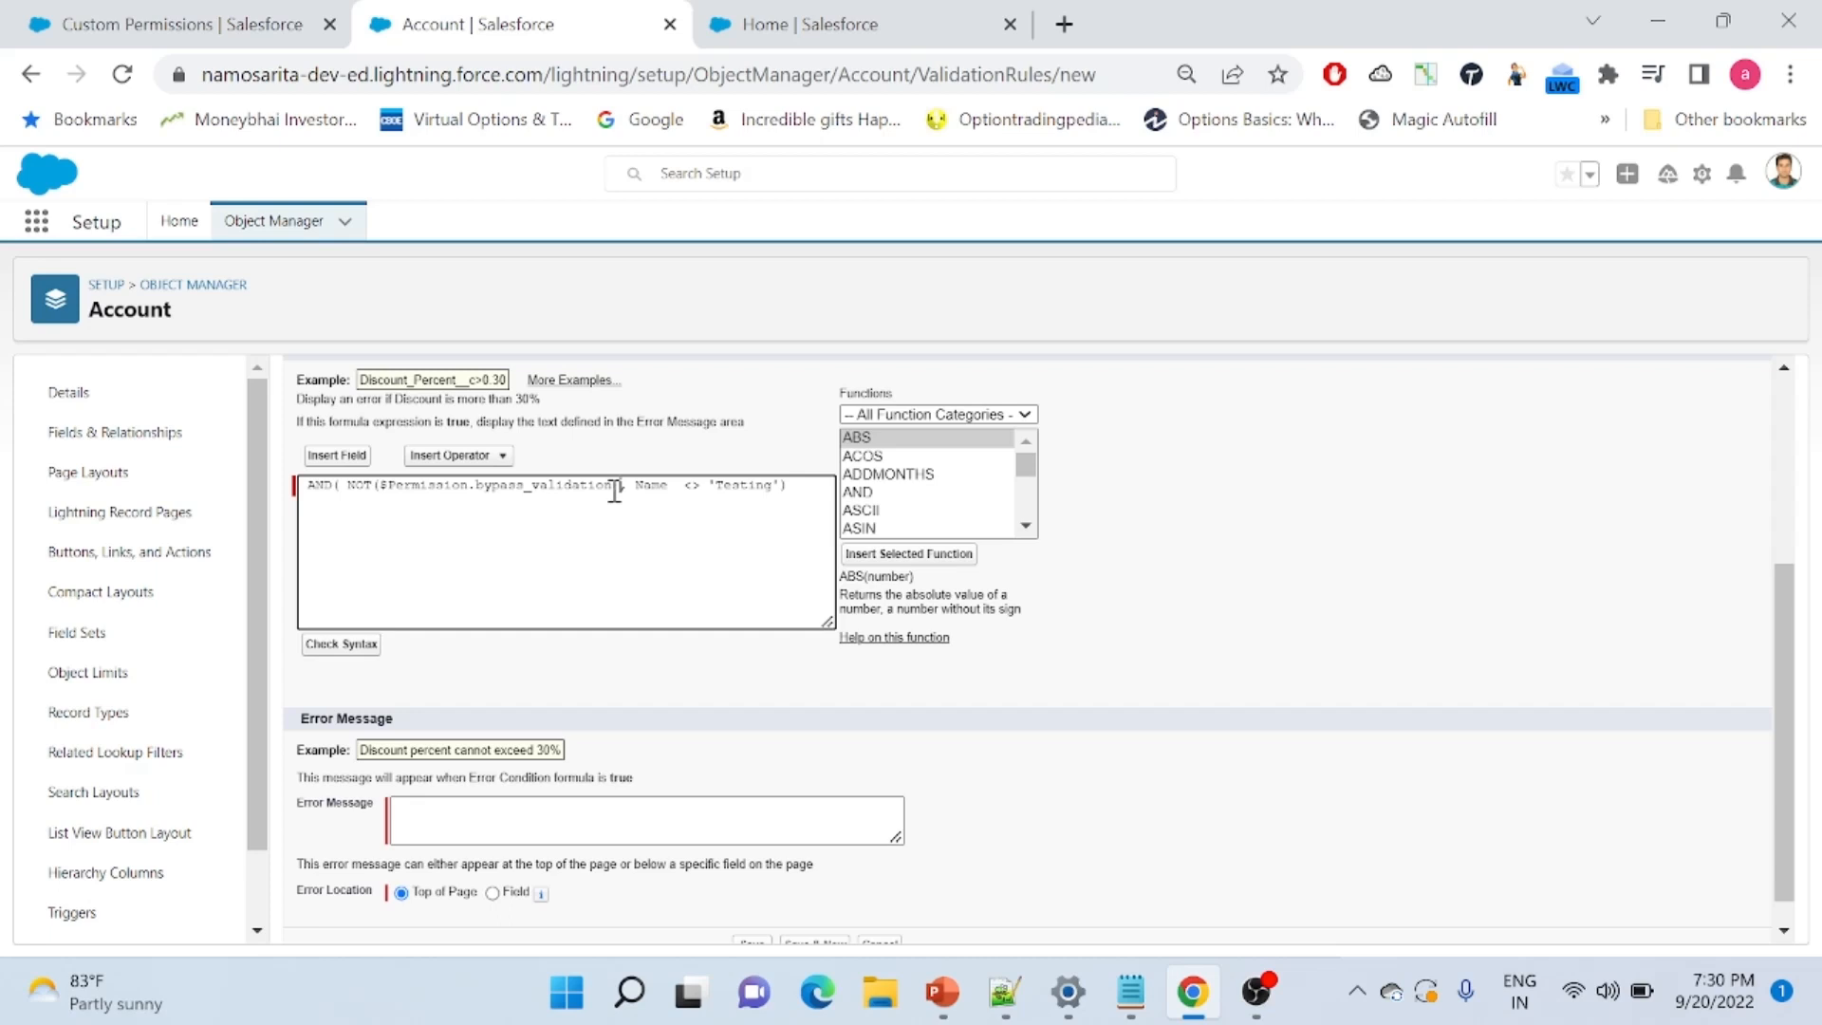
Set the error message to "Validation occured" and save the validation rule
left_click(463, 819)
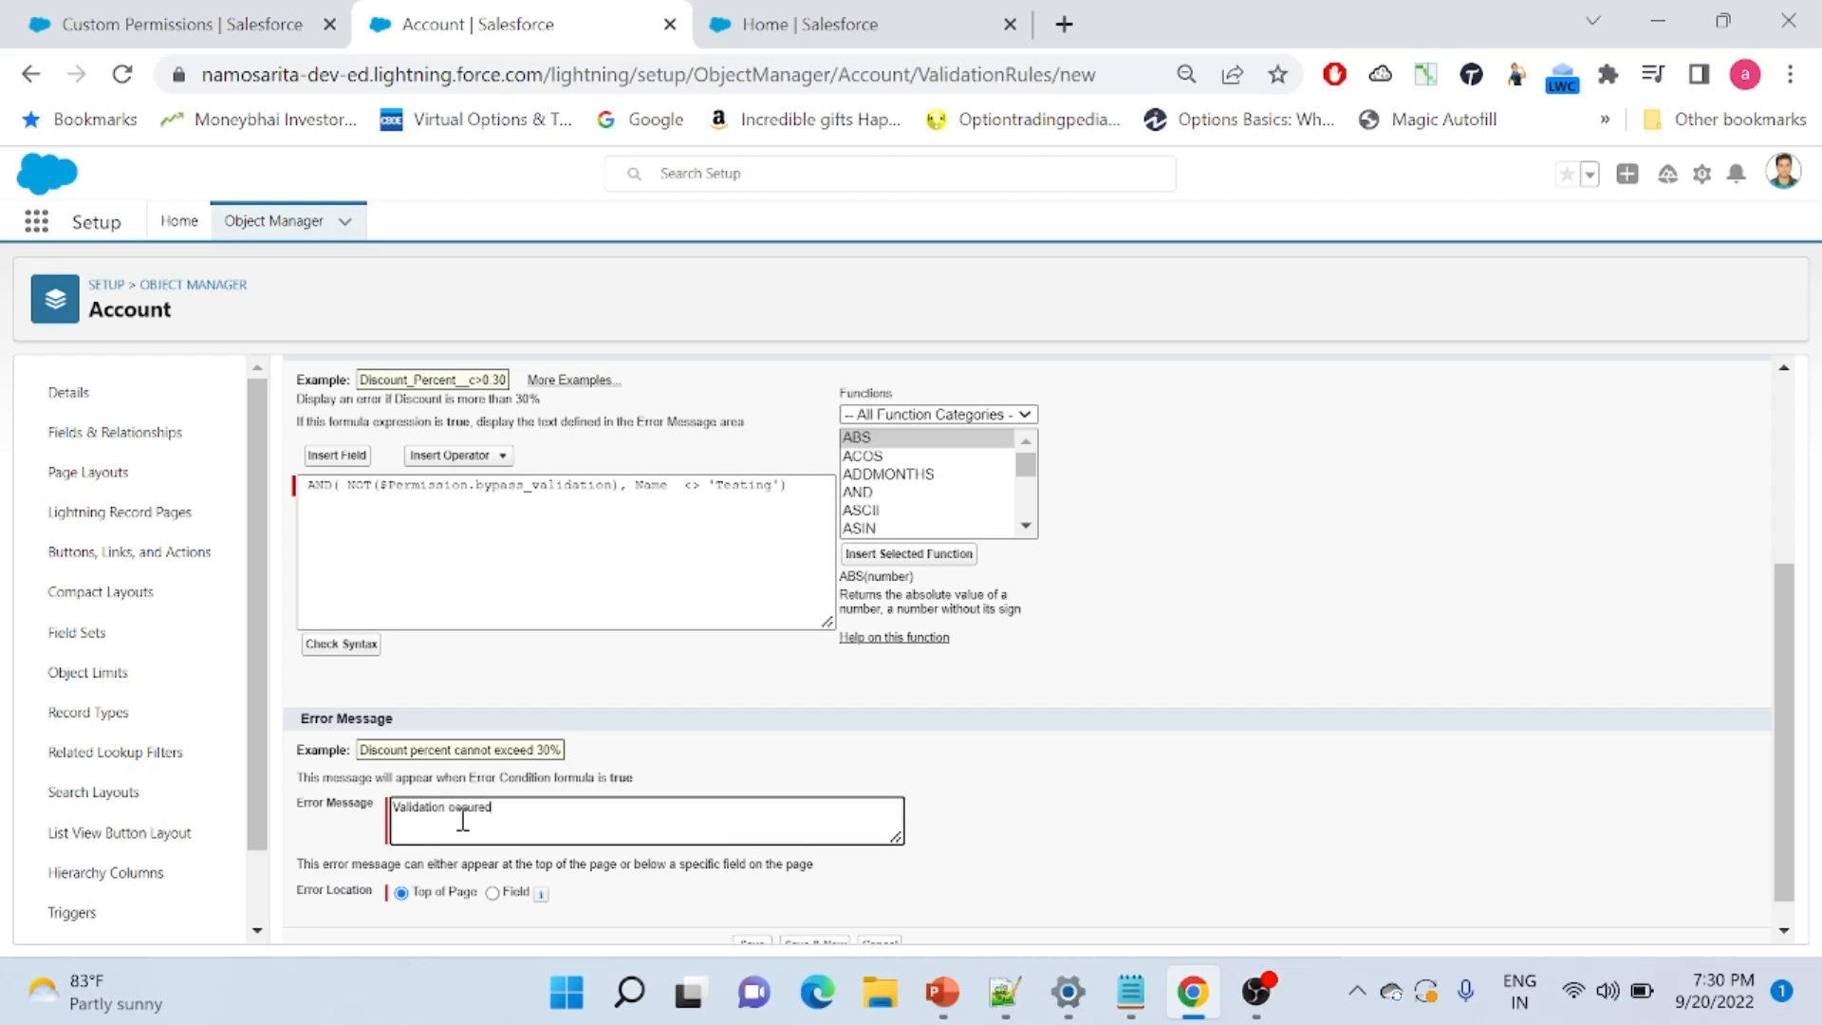
scroll(1794, 815, "down", 1)
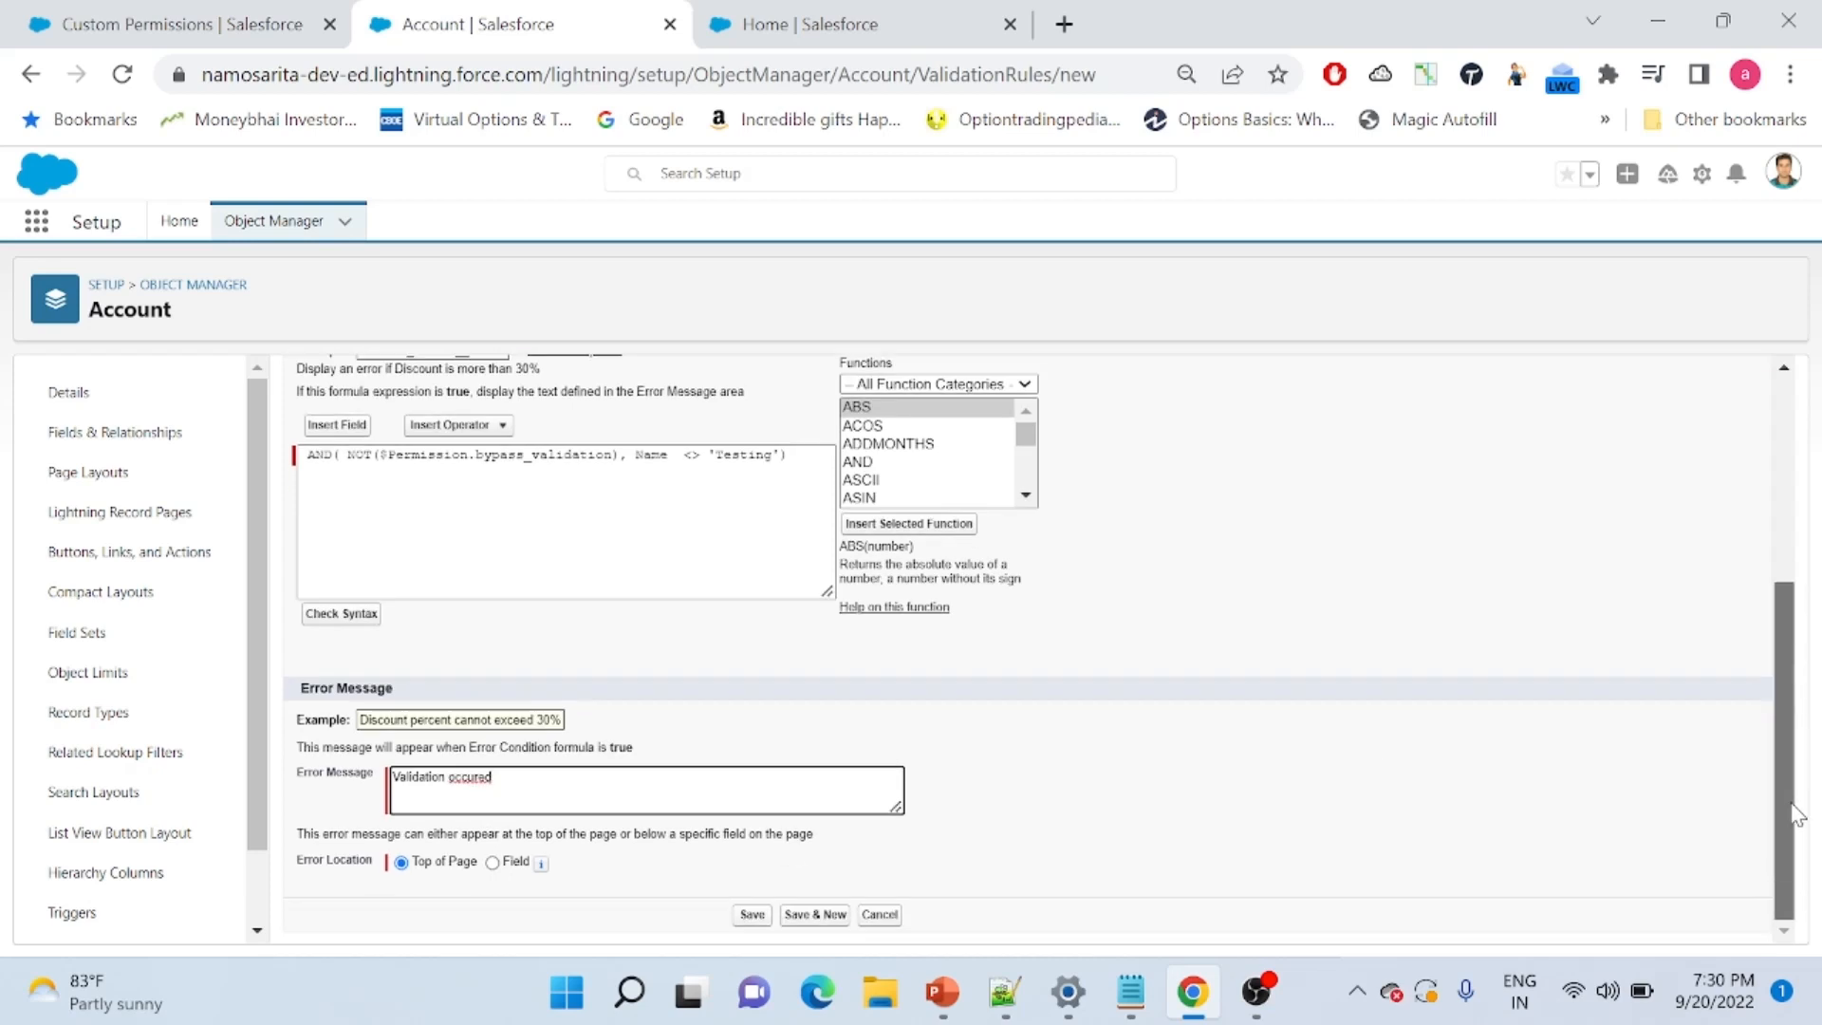
left_click(753, 915)
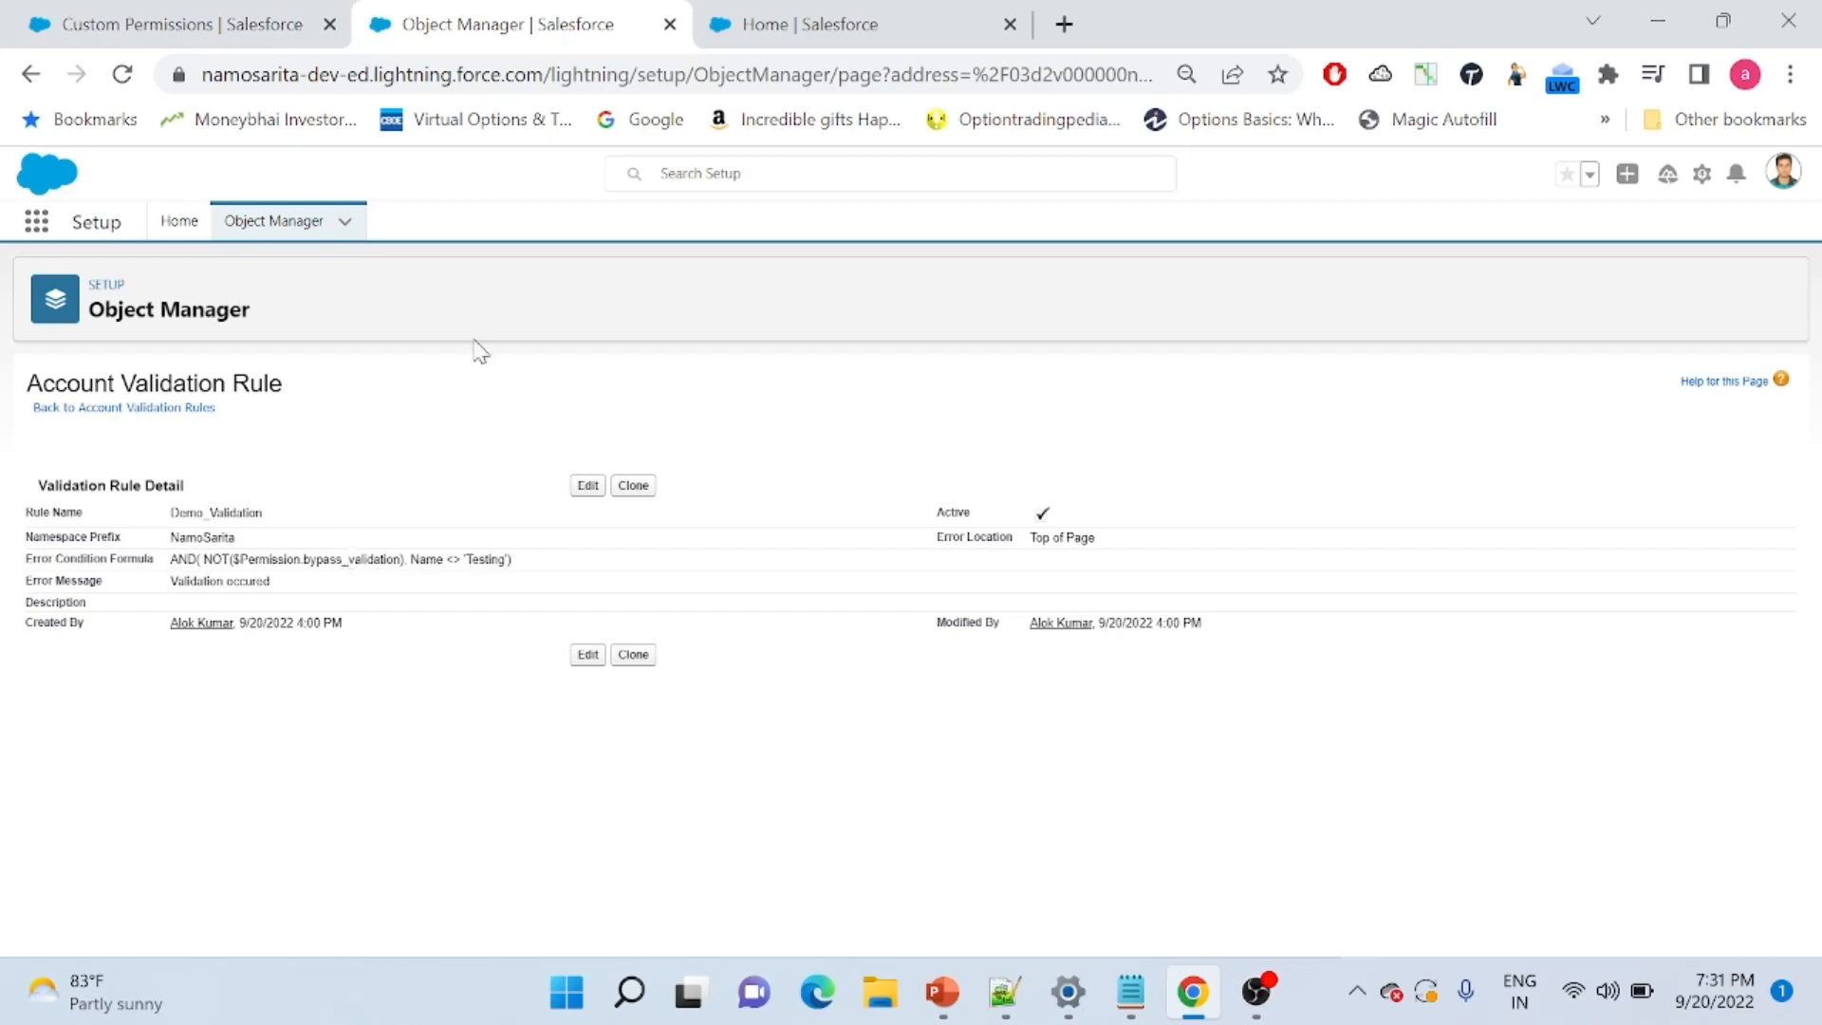
Switch to the tab with the Profiles list and open HR Profile
left_click(798, 26)
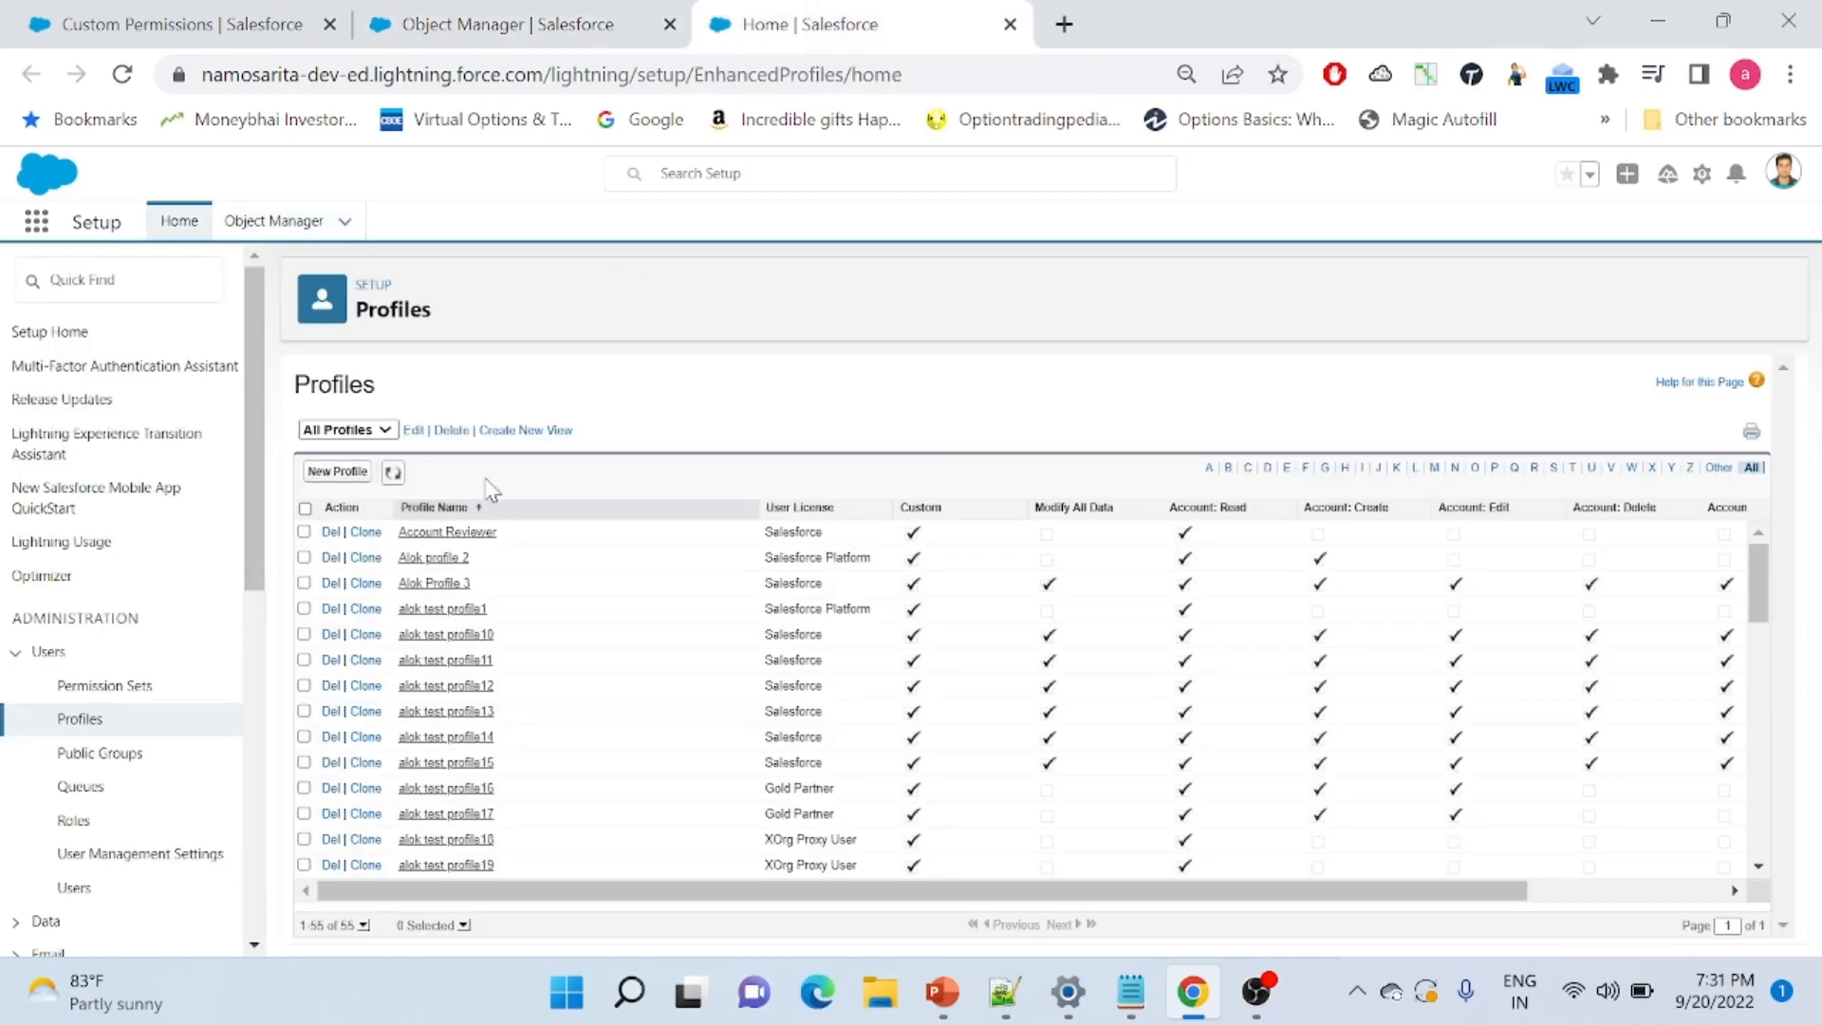
left_click_drag(1768, 573, 1764, 871)
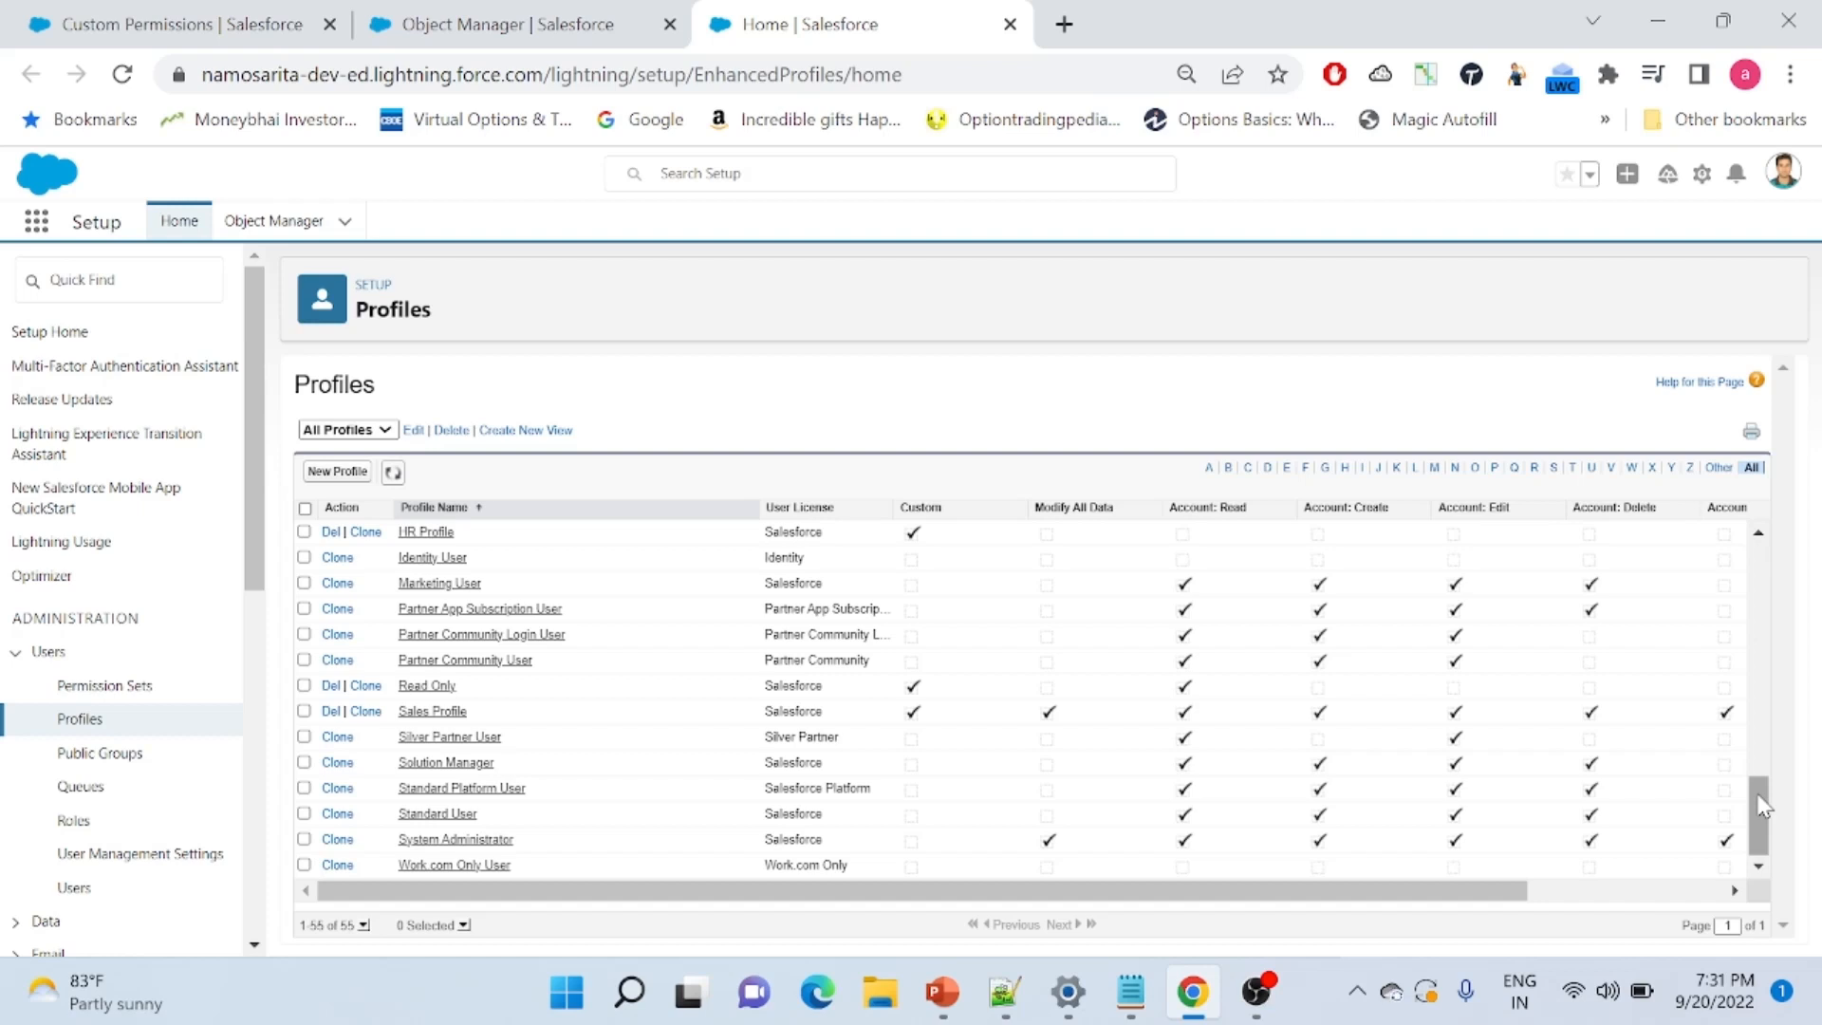
left_click(418, 533)
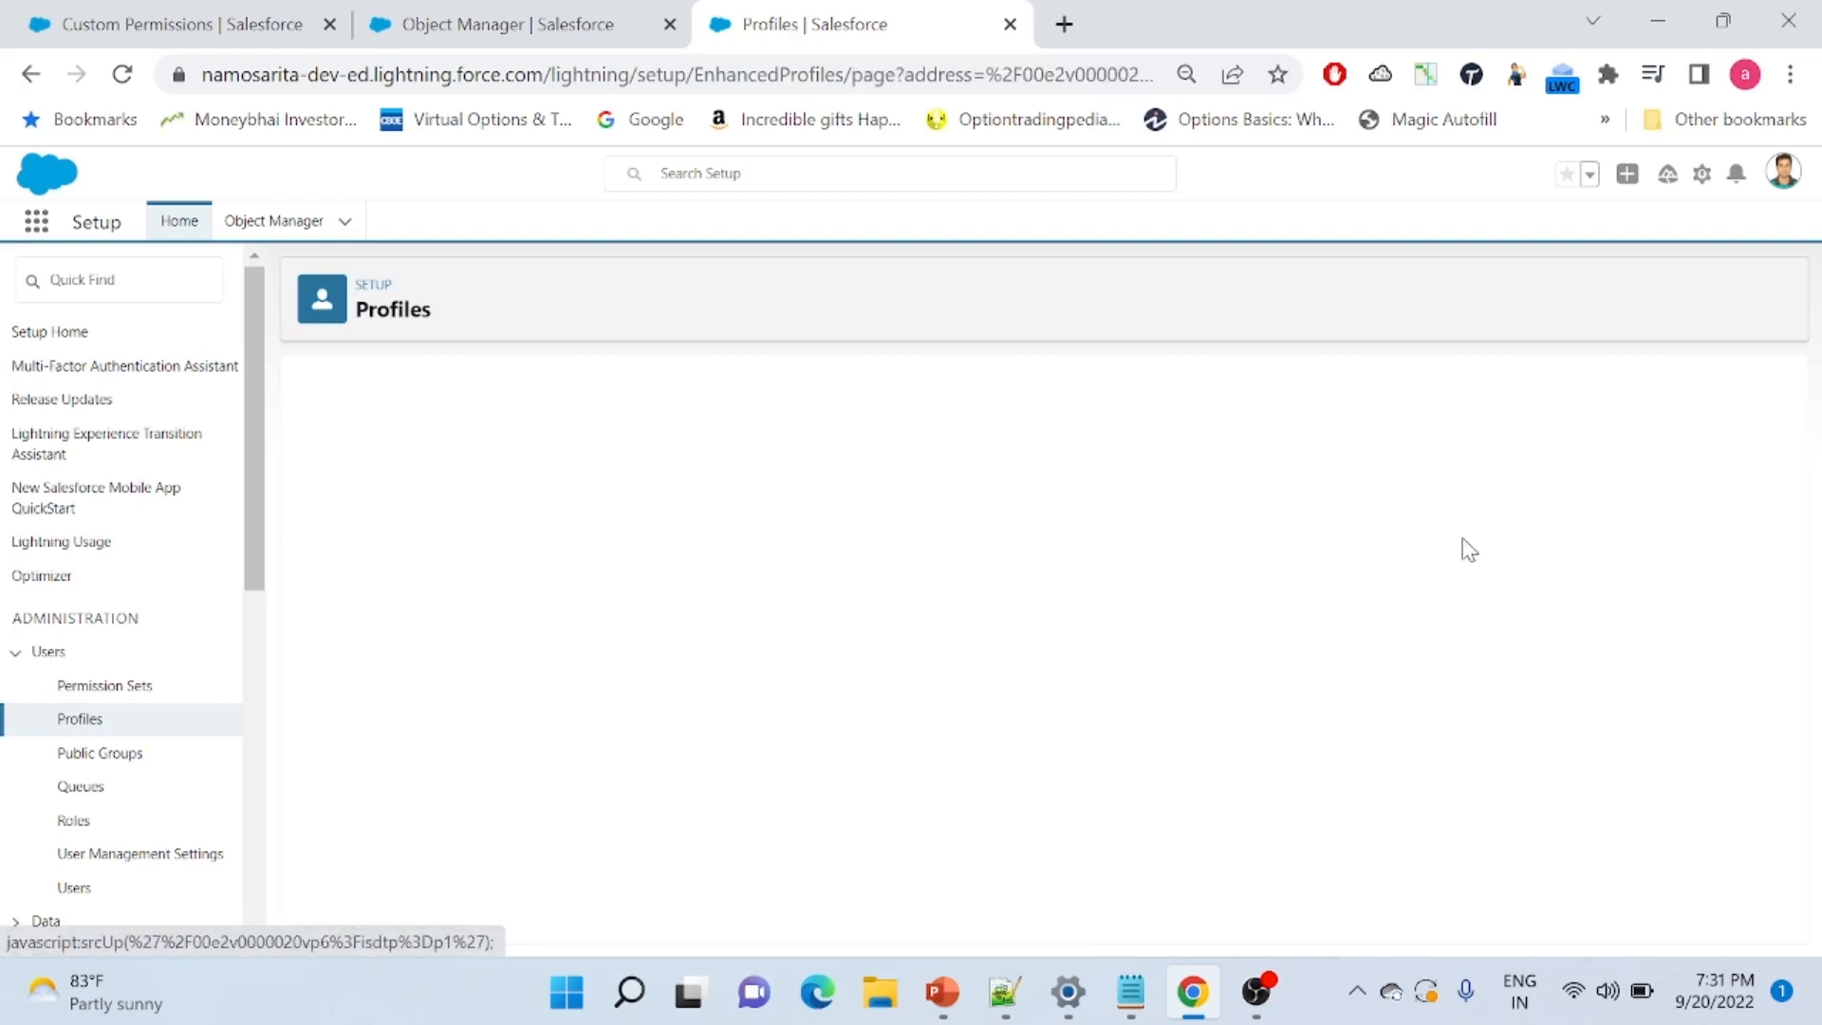
Enable the NamoSarita.bypass validation custom permission for HR Profile and save the assignment
scroll(1793, 512, "down", 1)
scroll(1794, 513, "down", 3)
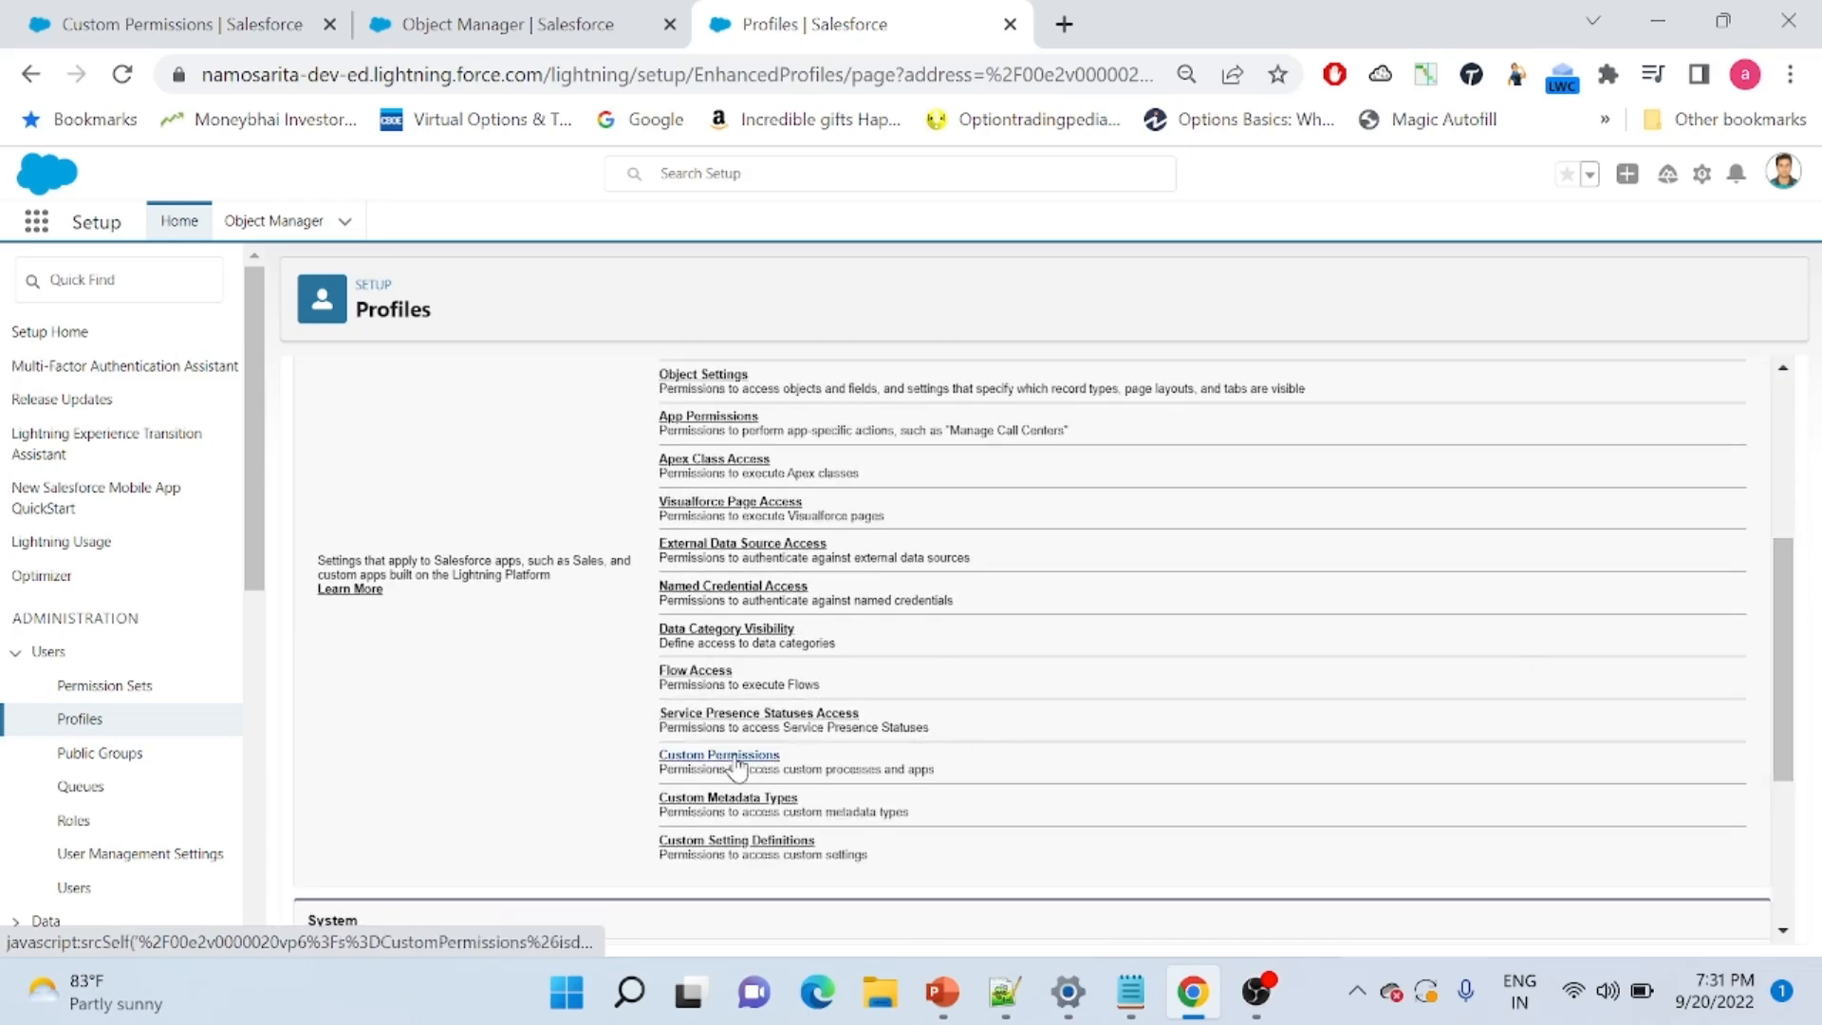
left_click(737, 758)
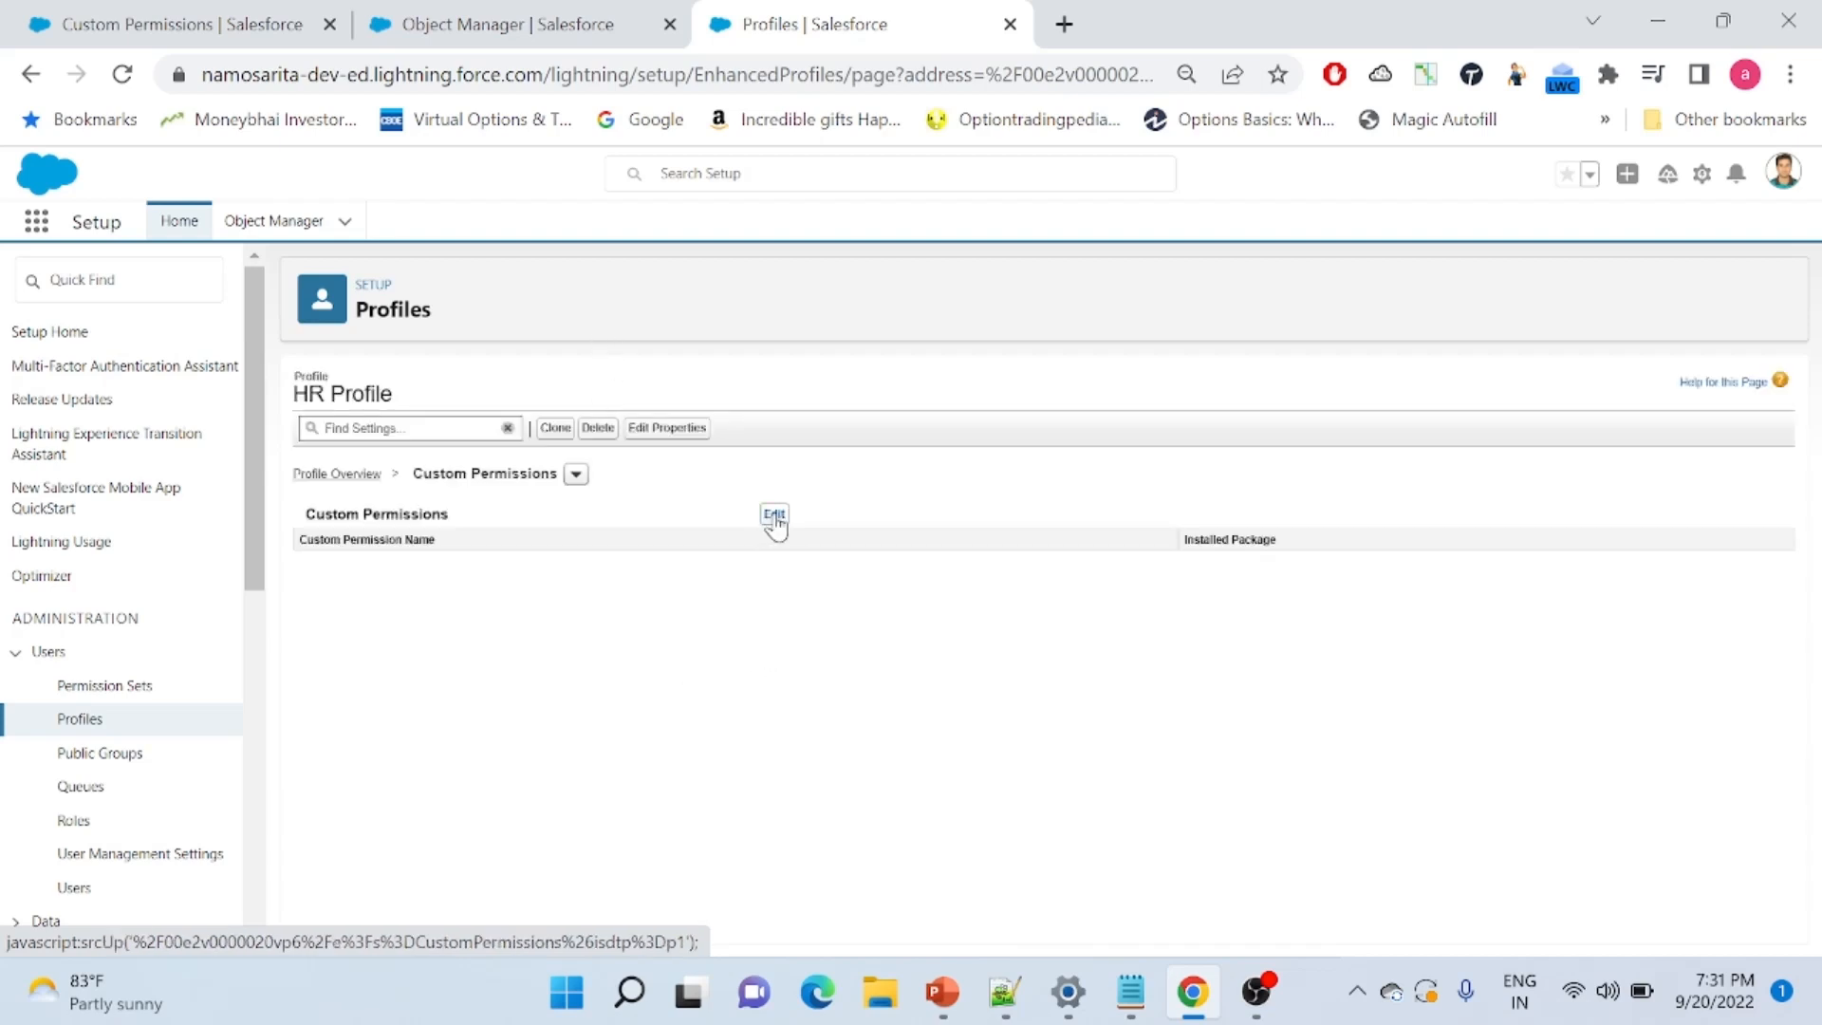
left_click(775, 515)
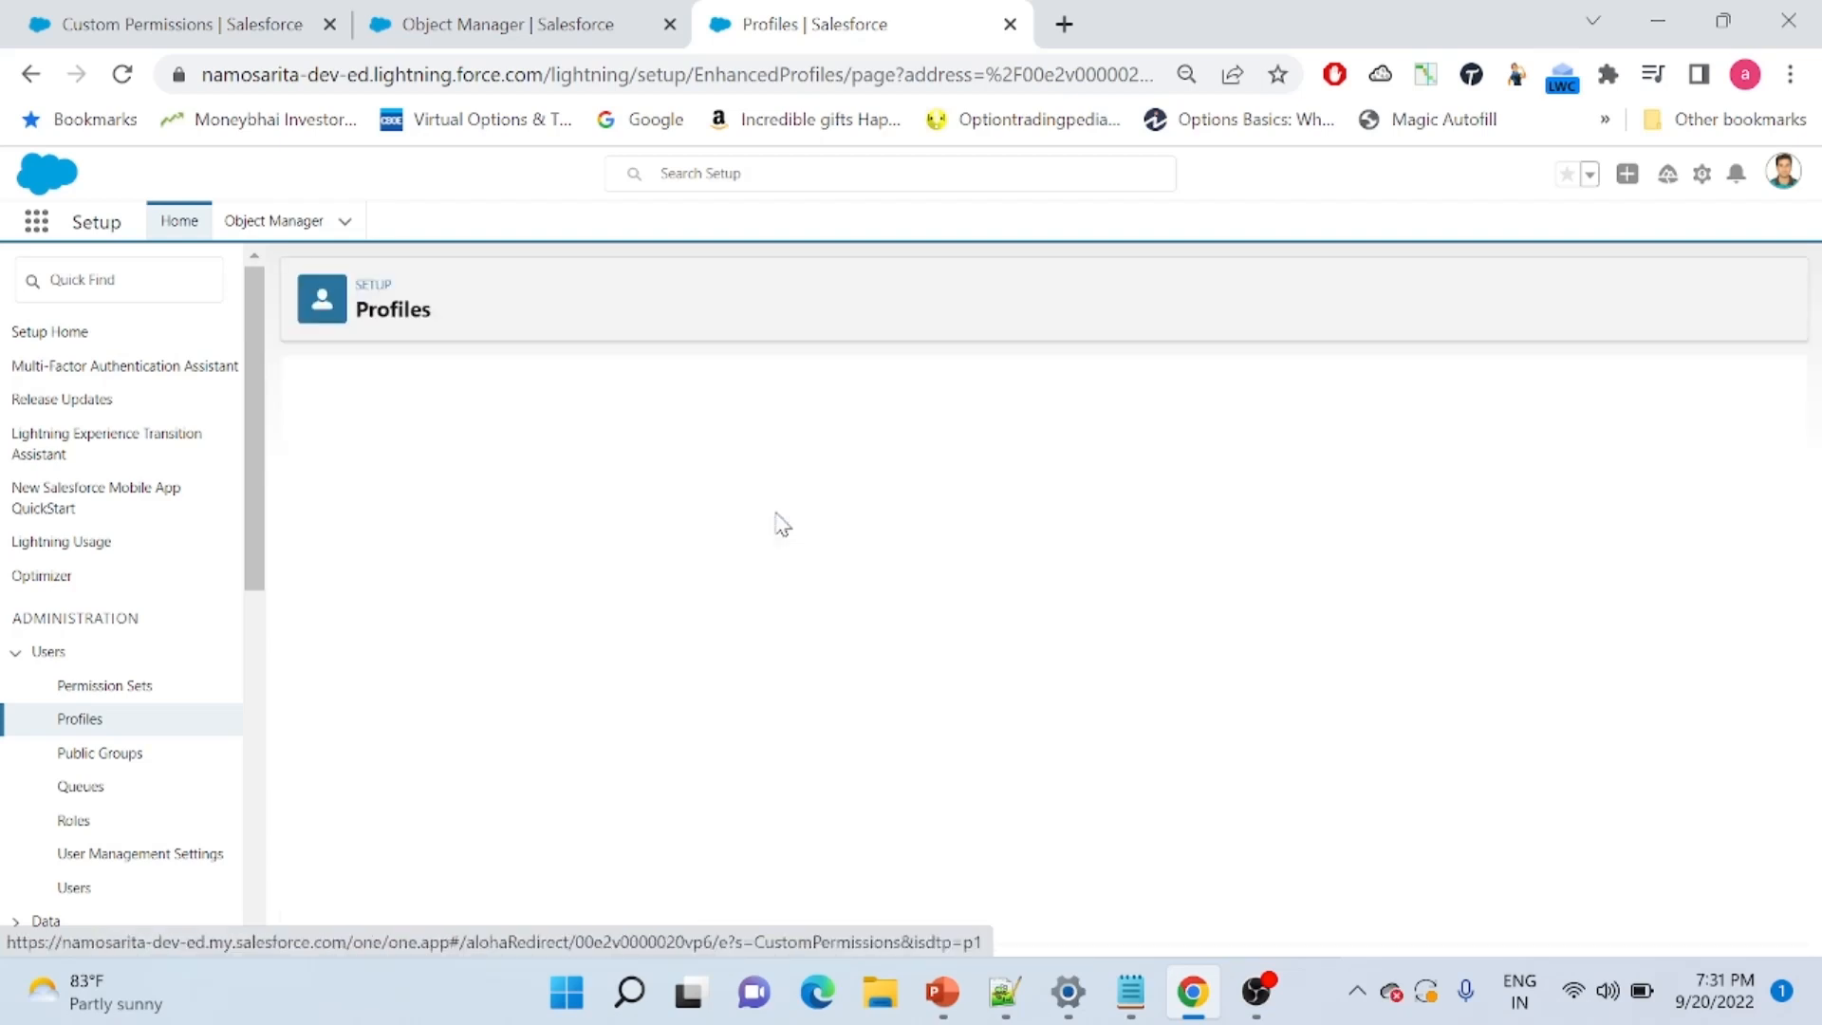
left_click(442, 575)
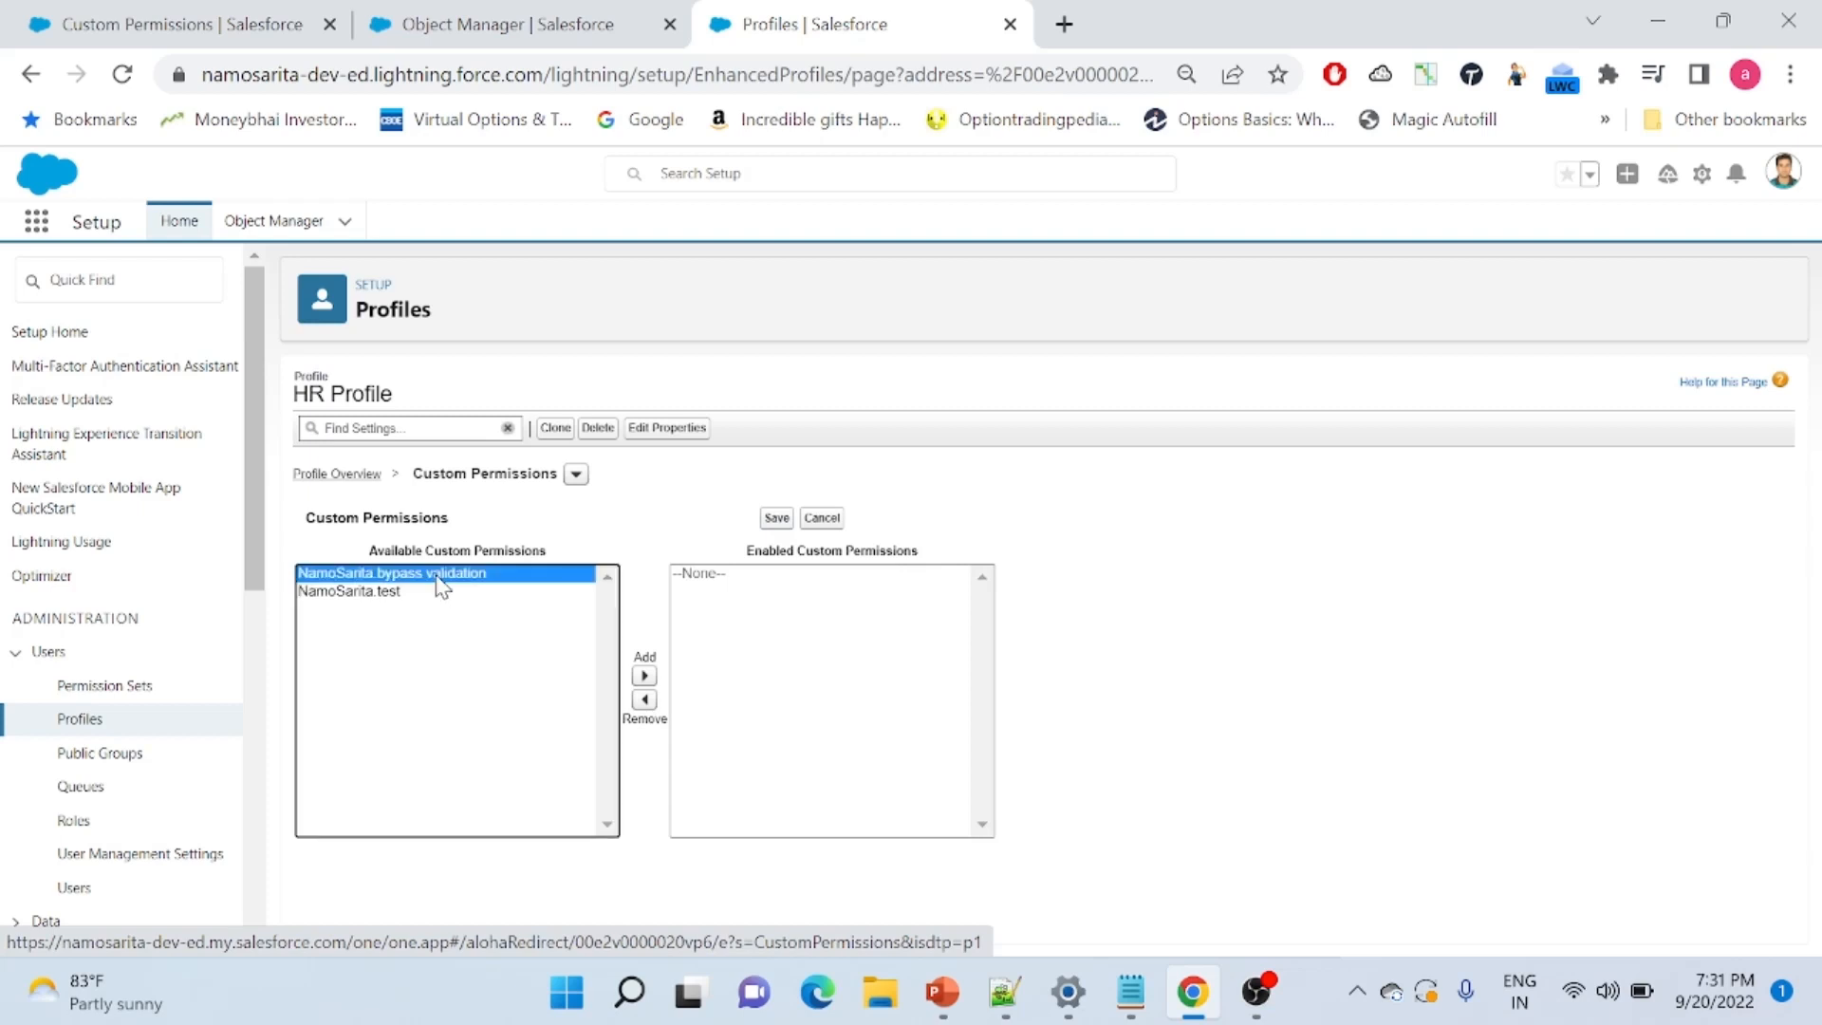
left_click(644, 676)
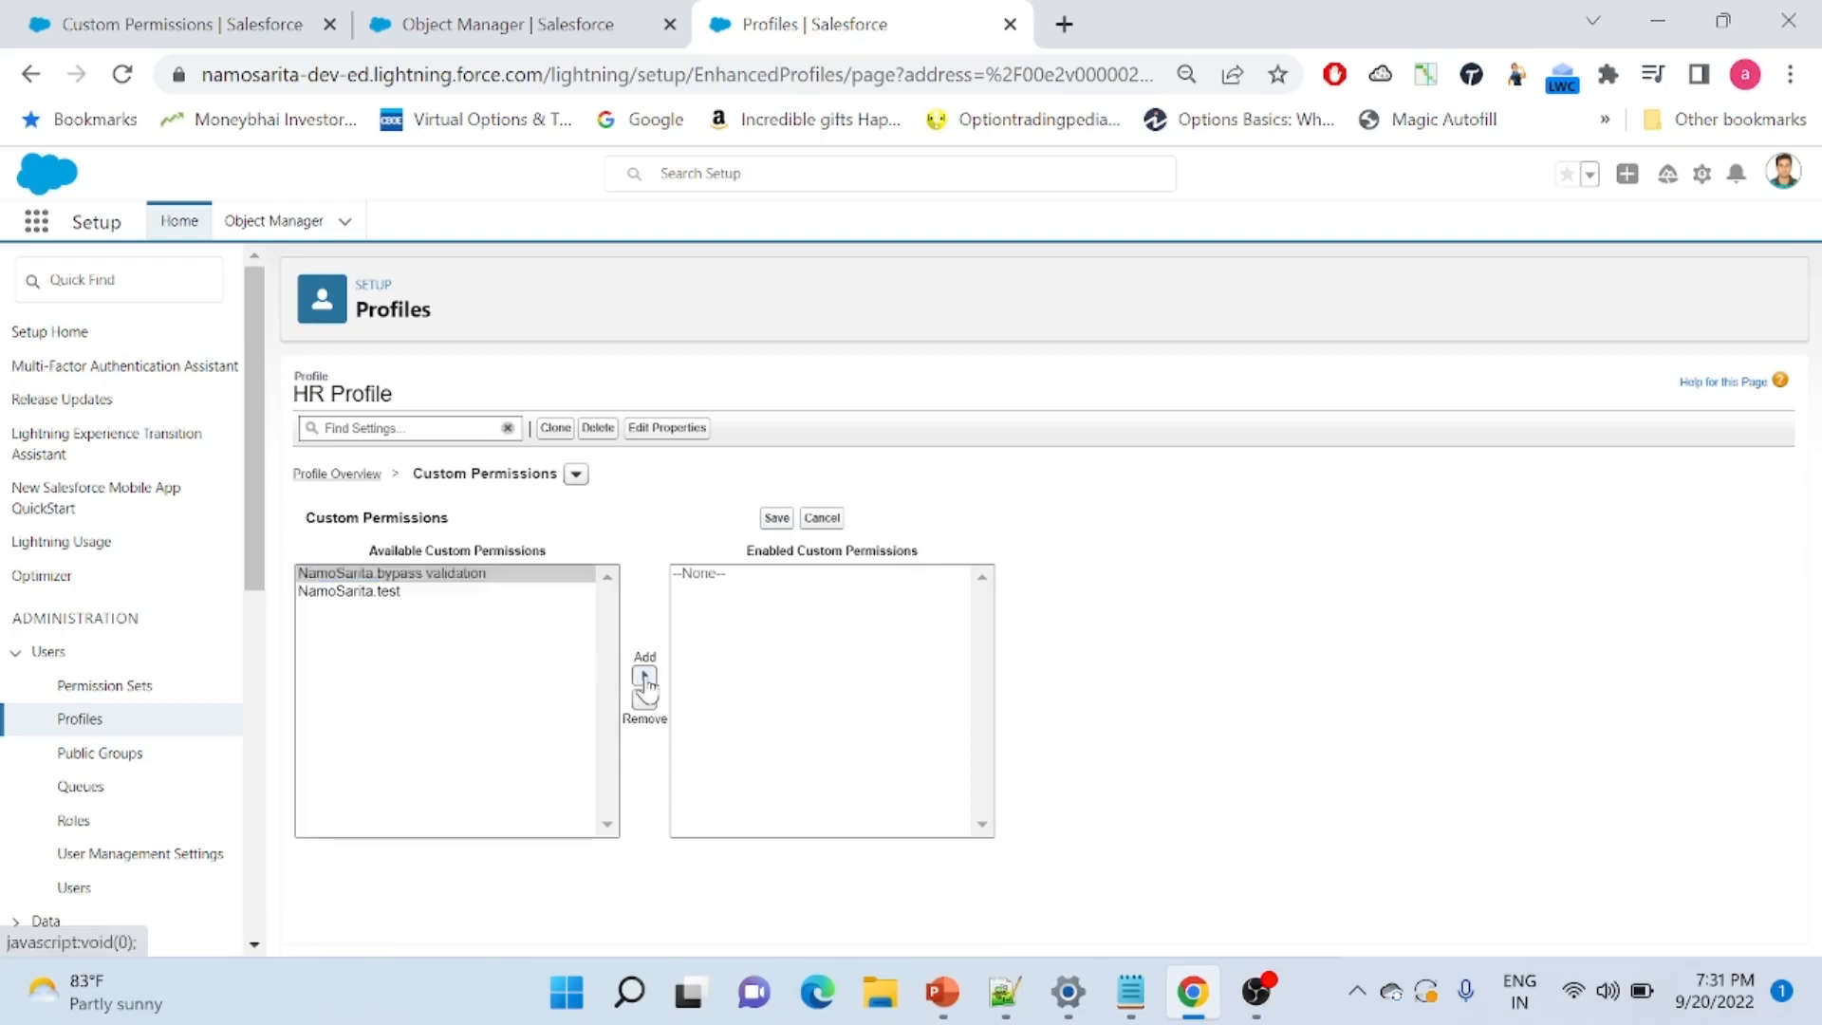
left_click(777, 522)
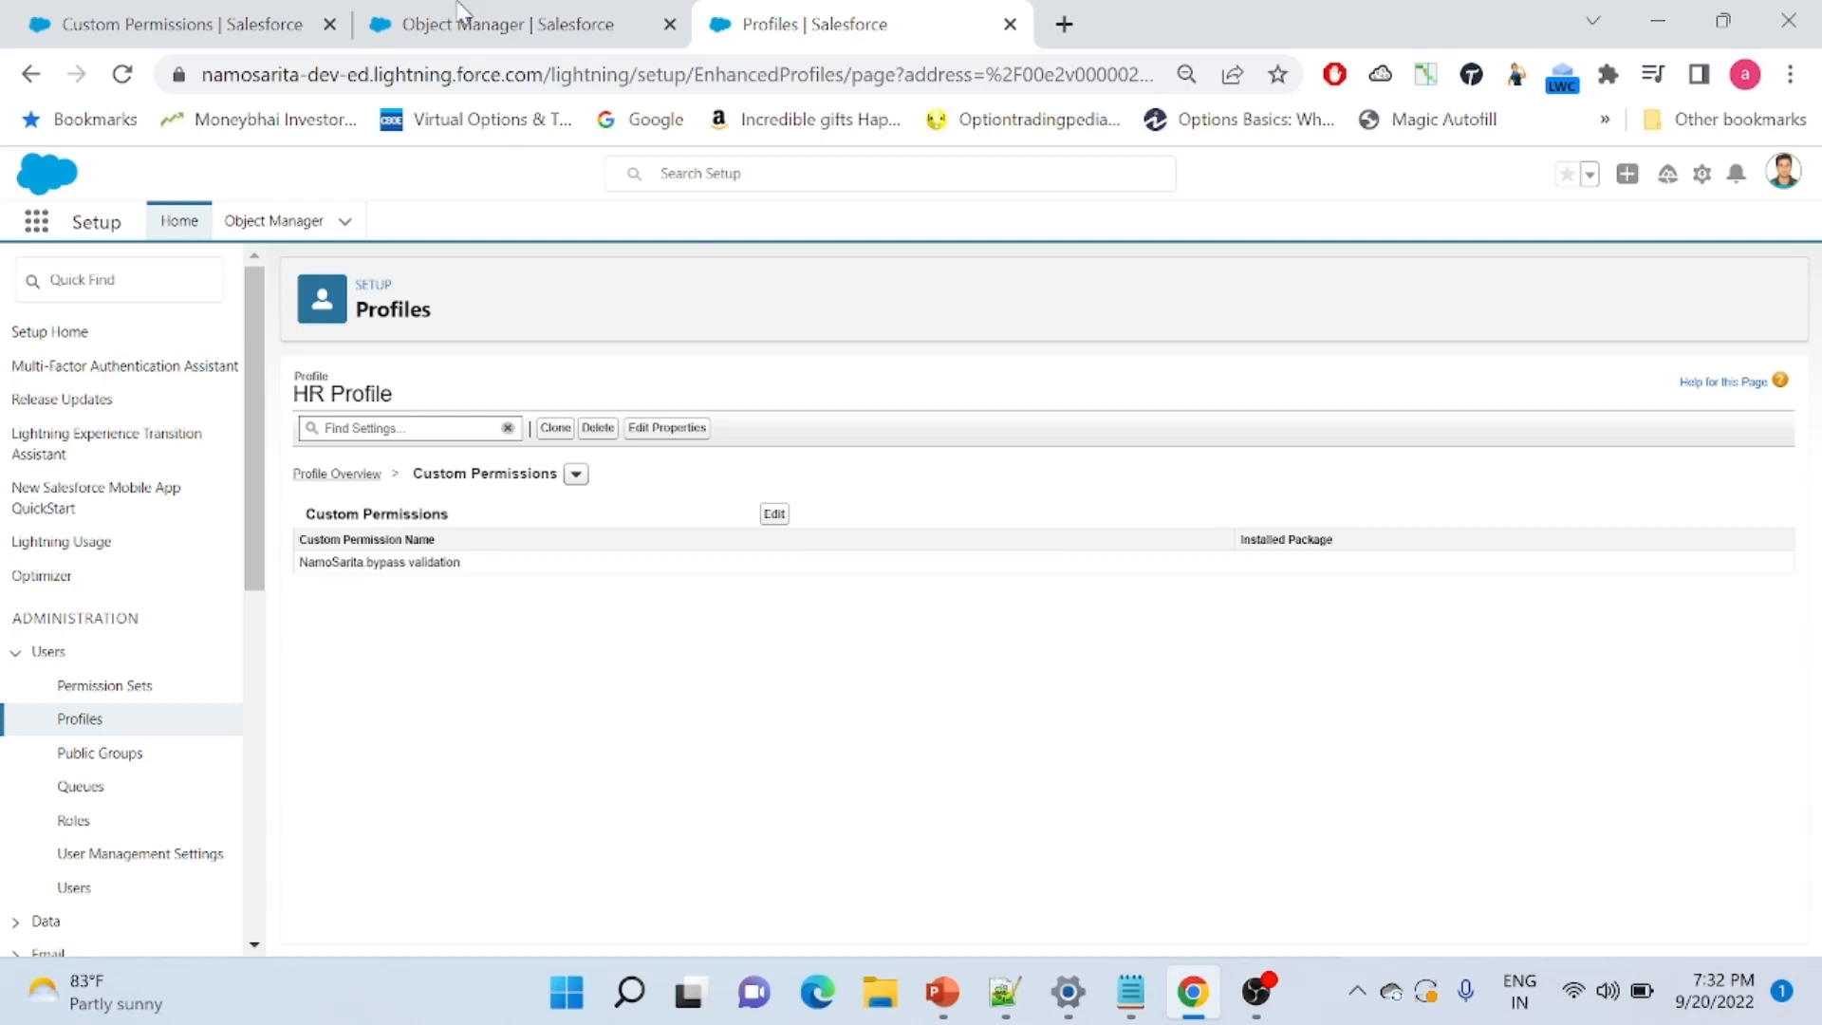
Compare the Account validation rule's error condition formula with HR Profile's enabled custom permissions, and bring up the open windows for switching
left_click(548, 8)
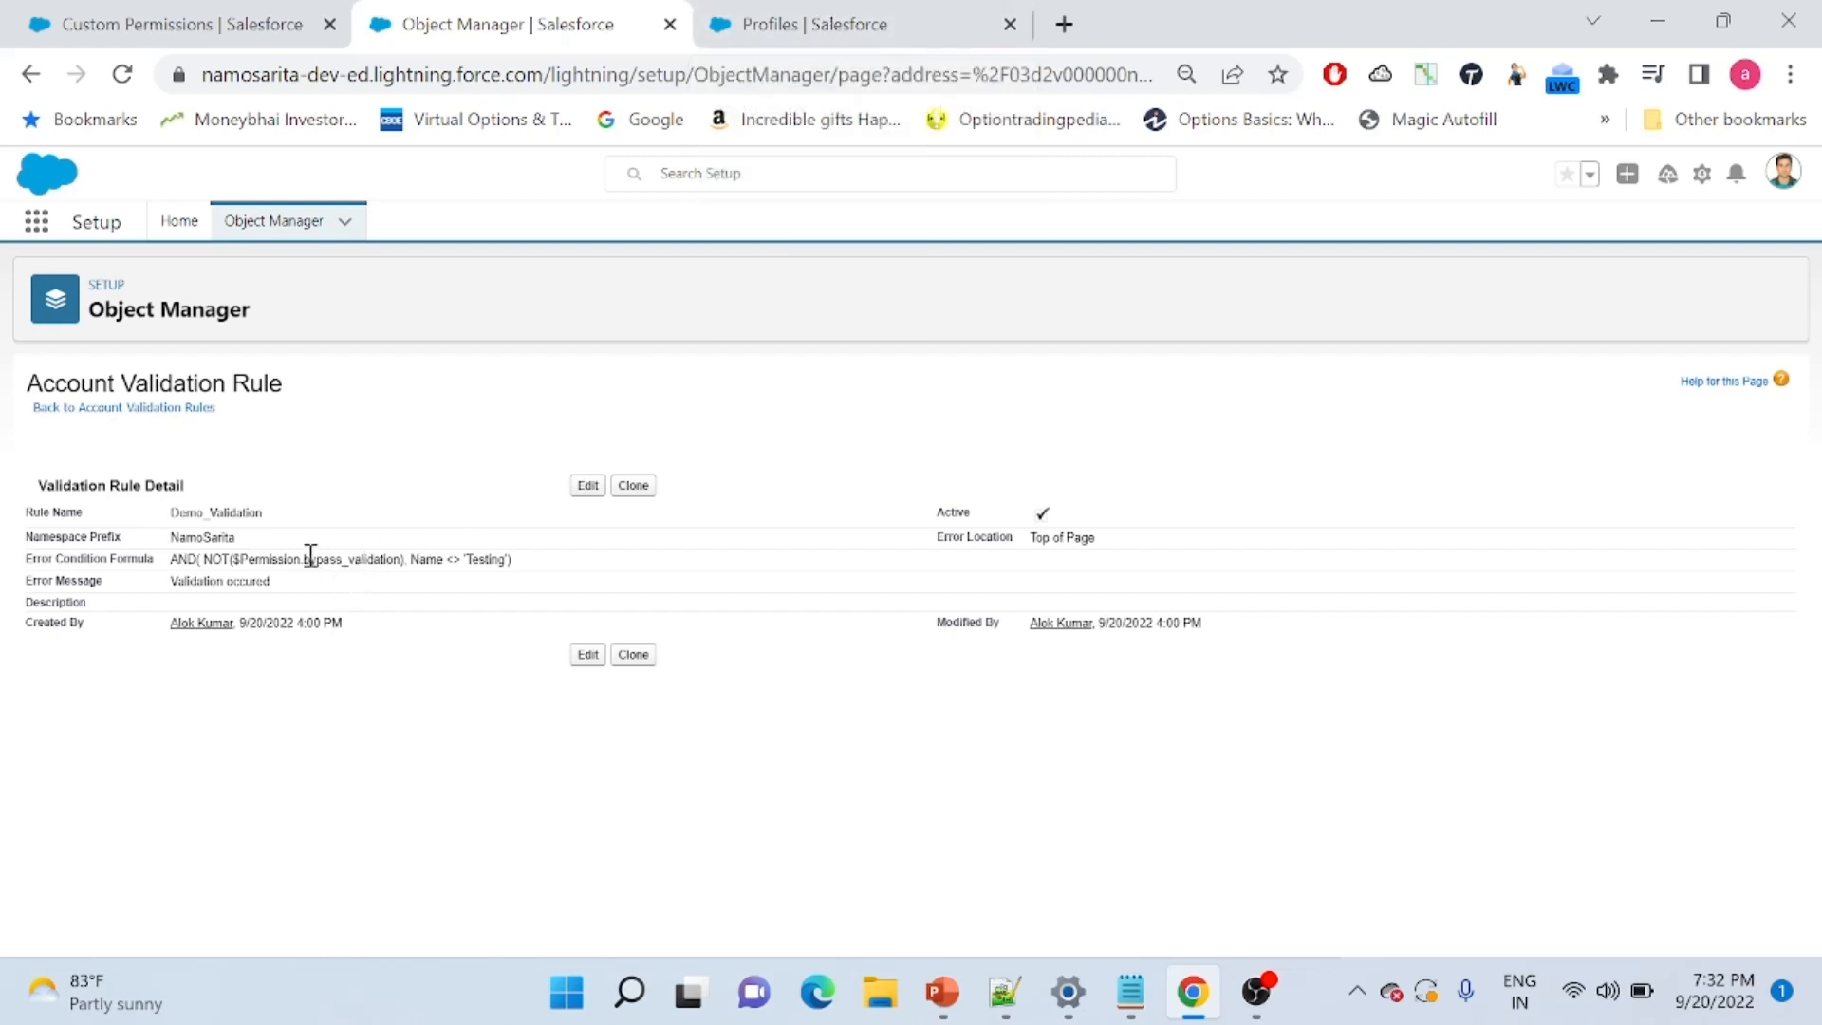
left_click(822, 23)
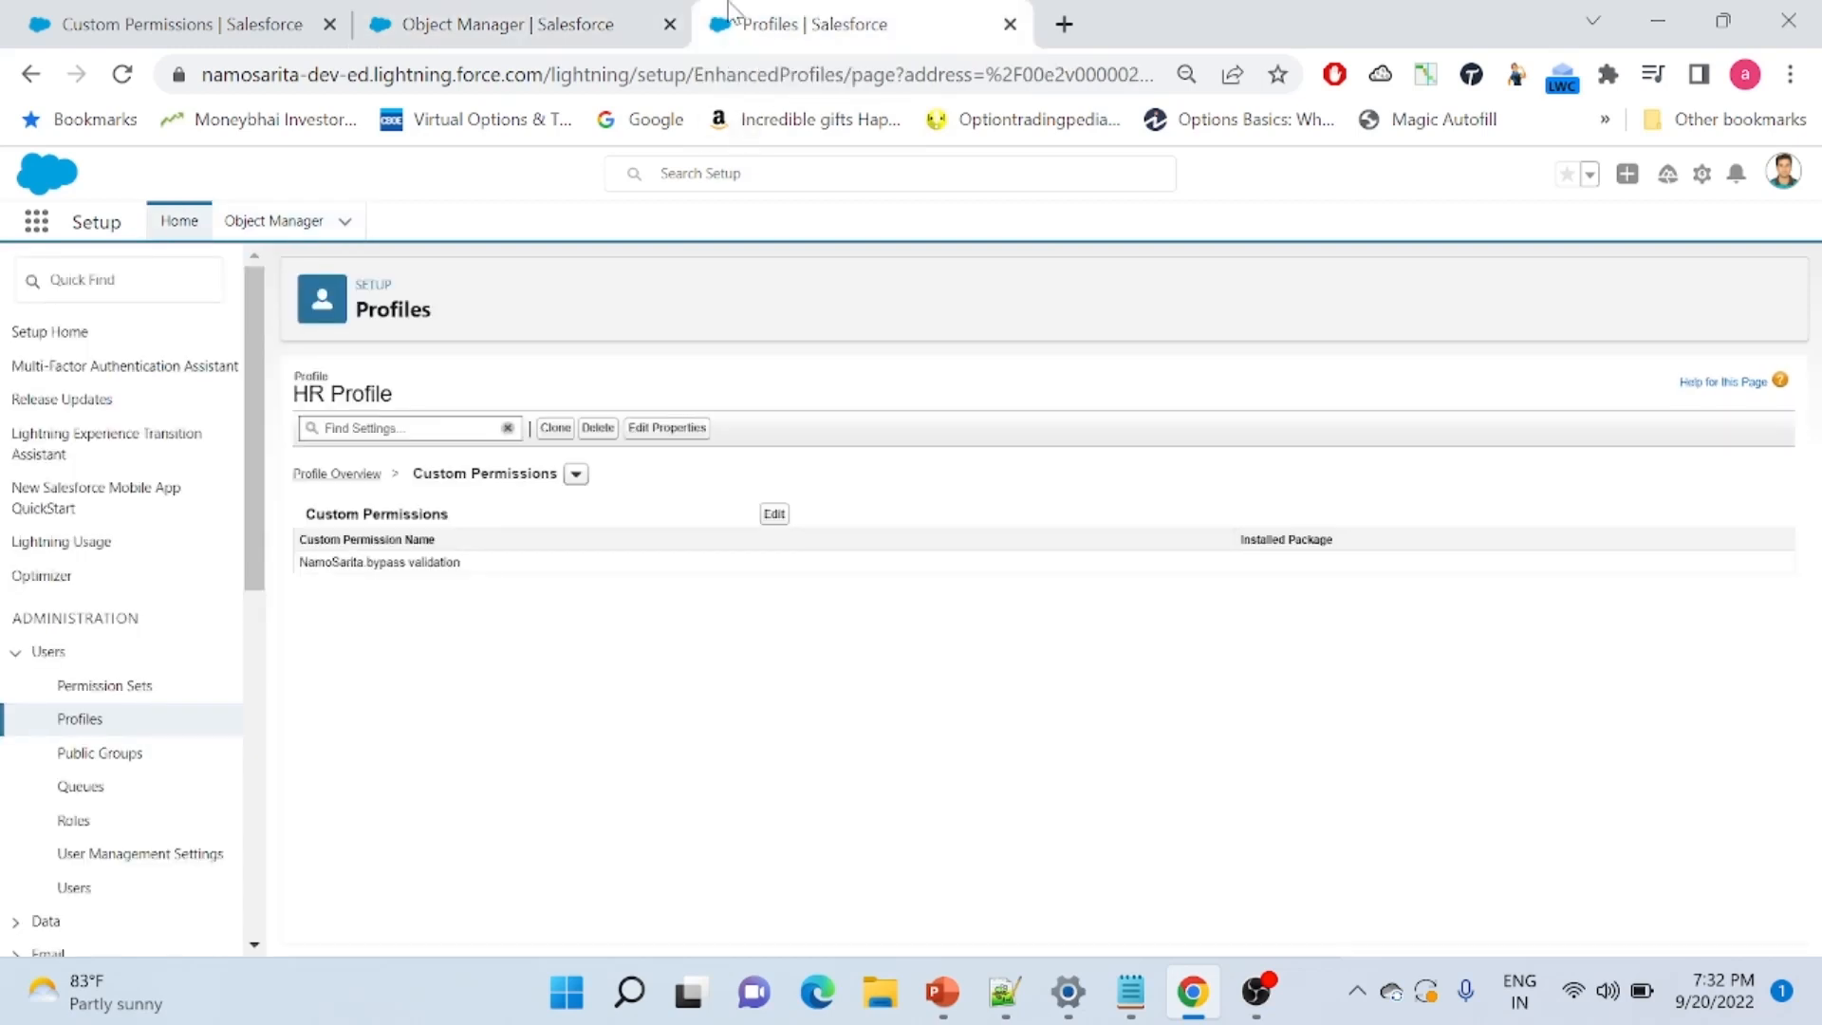
left_click(556, 21)
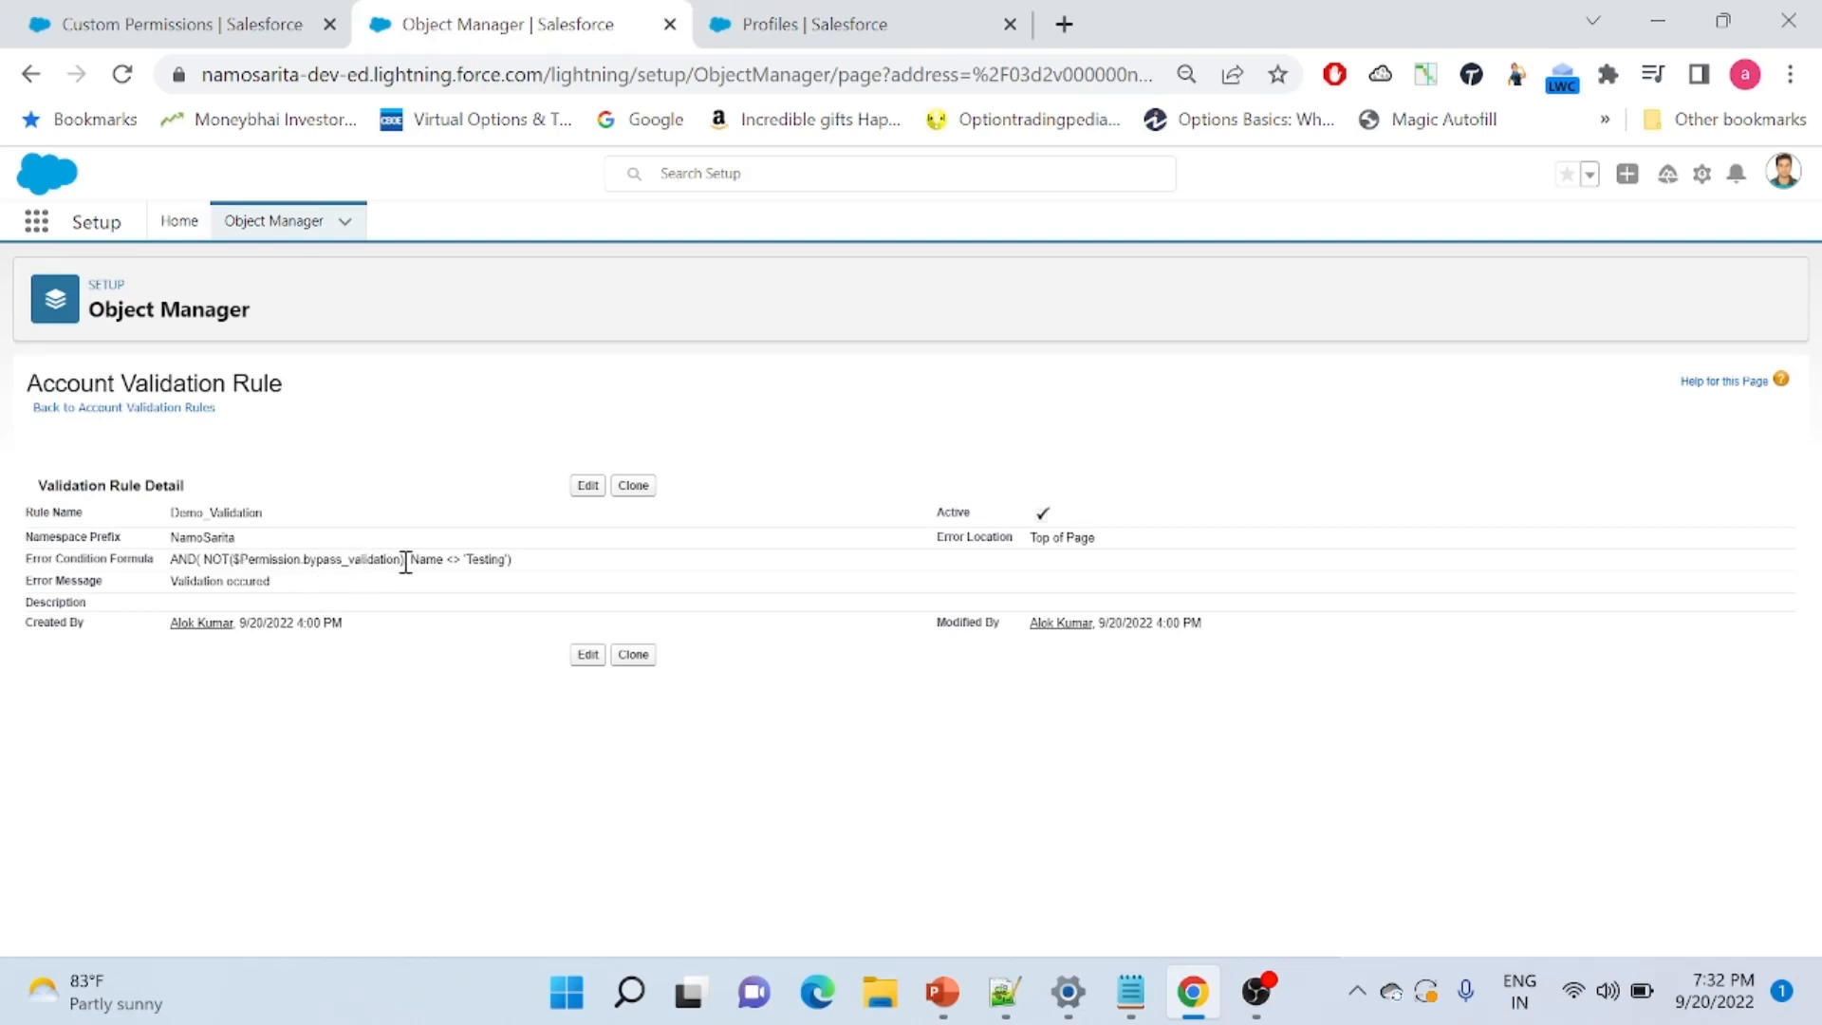
left_click(755, 25)
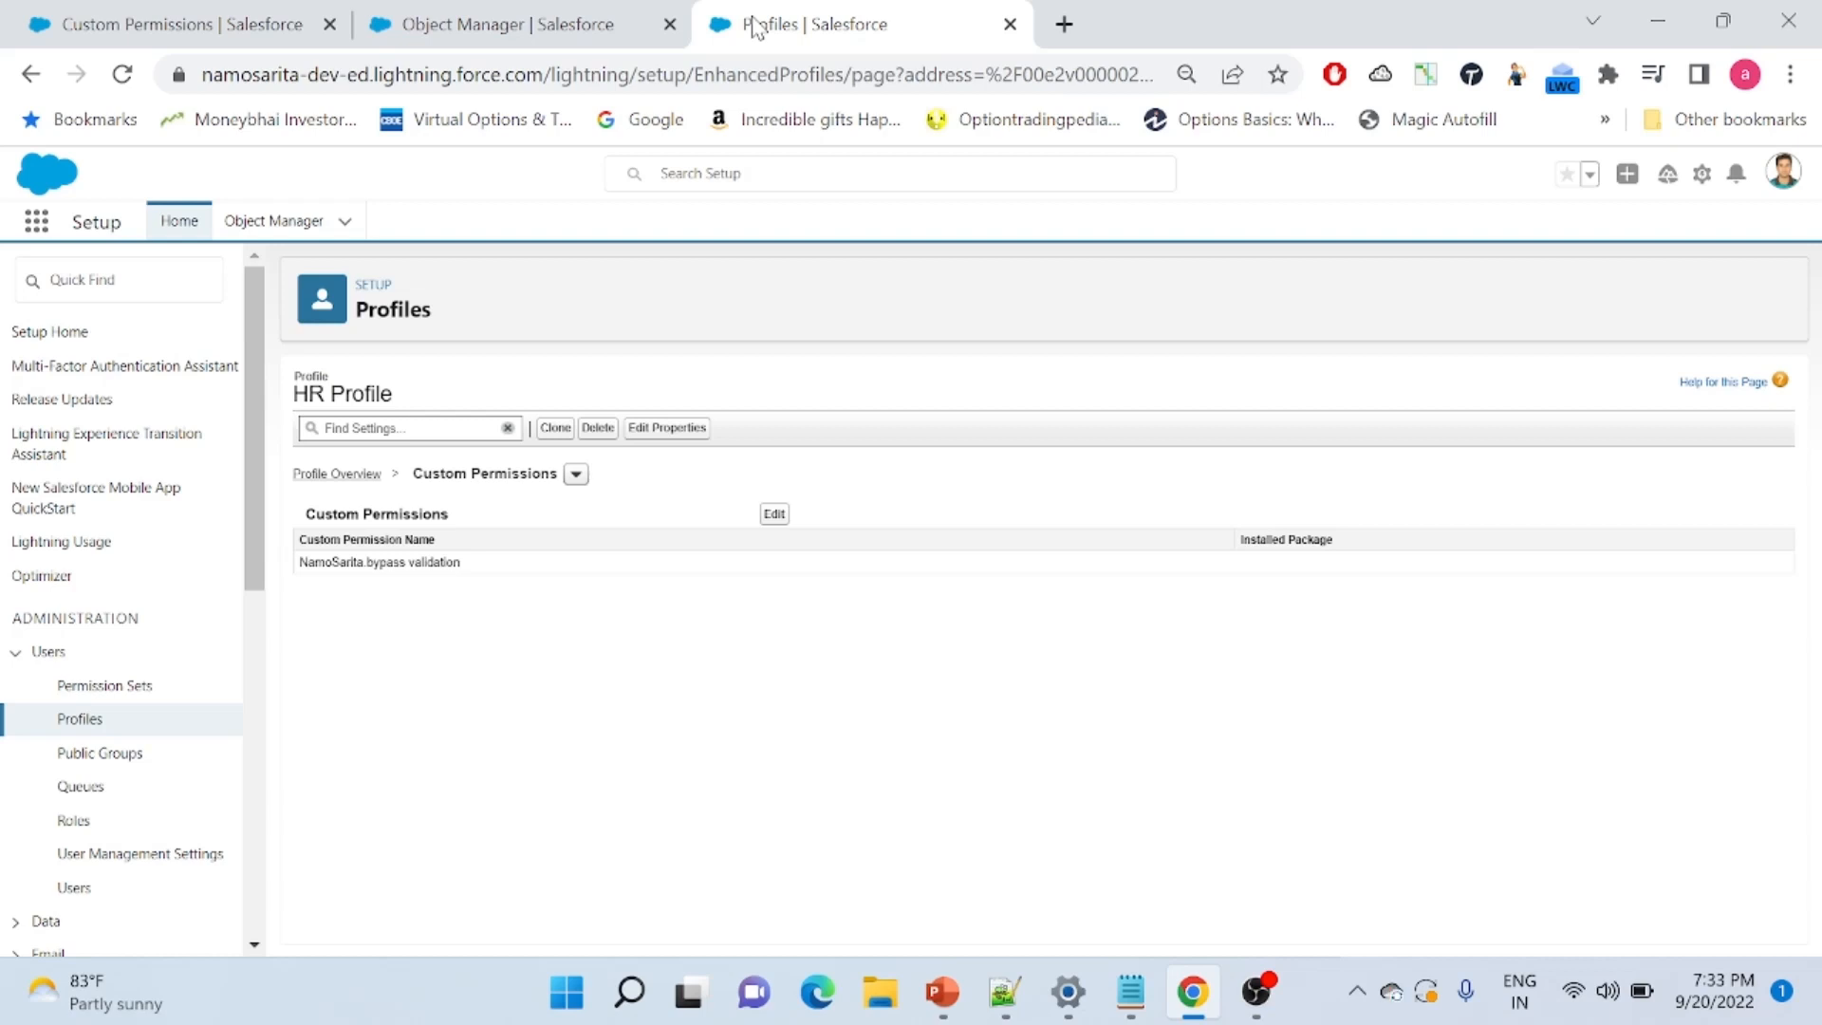
left_click(474, 11)
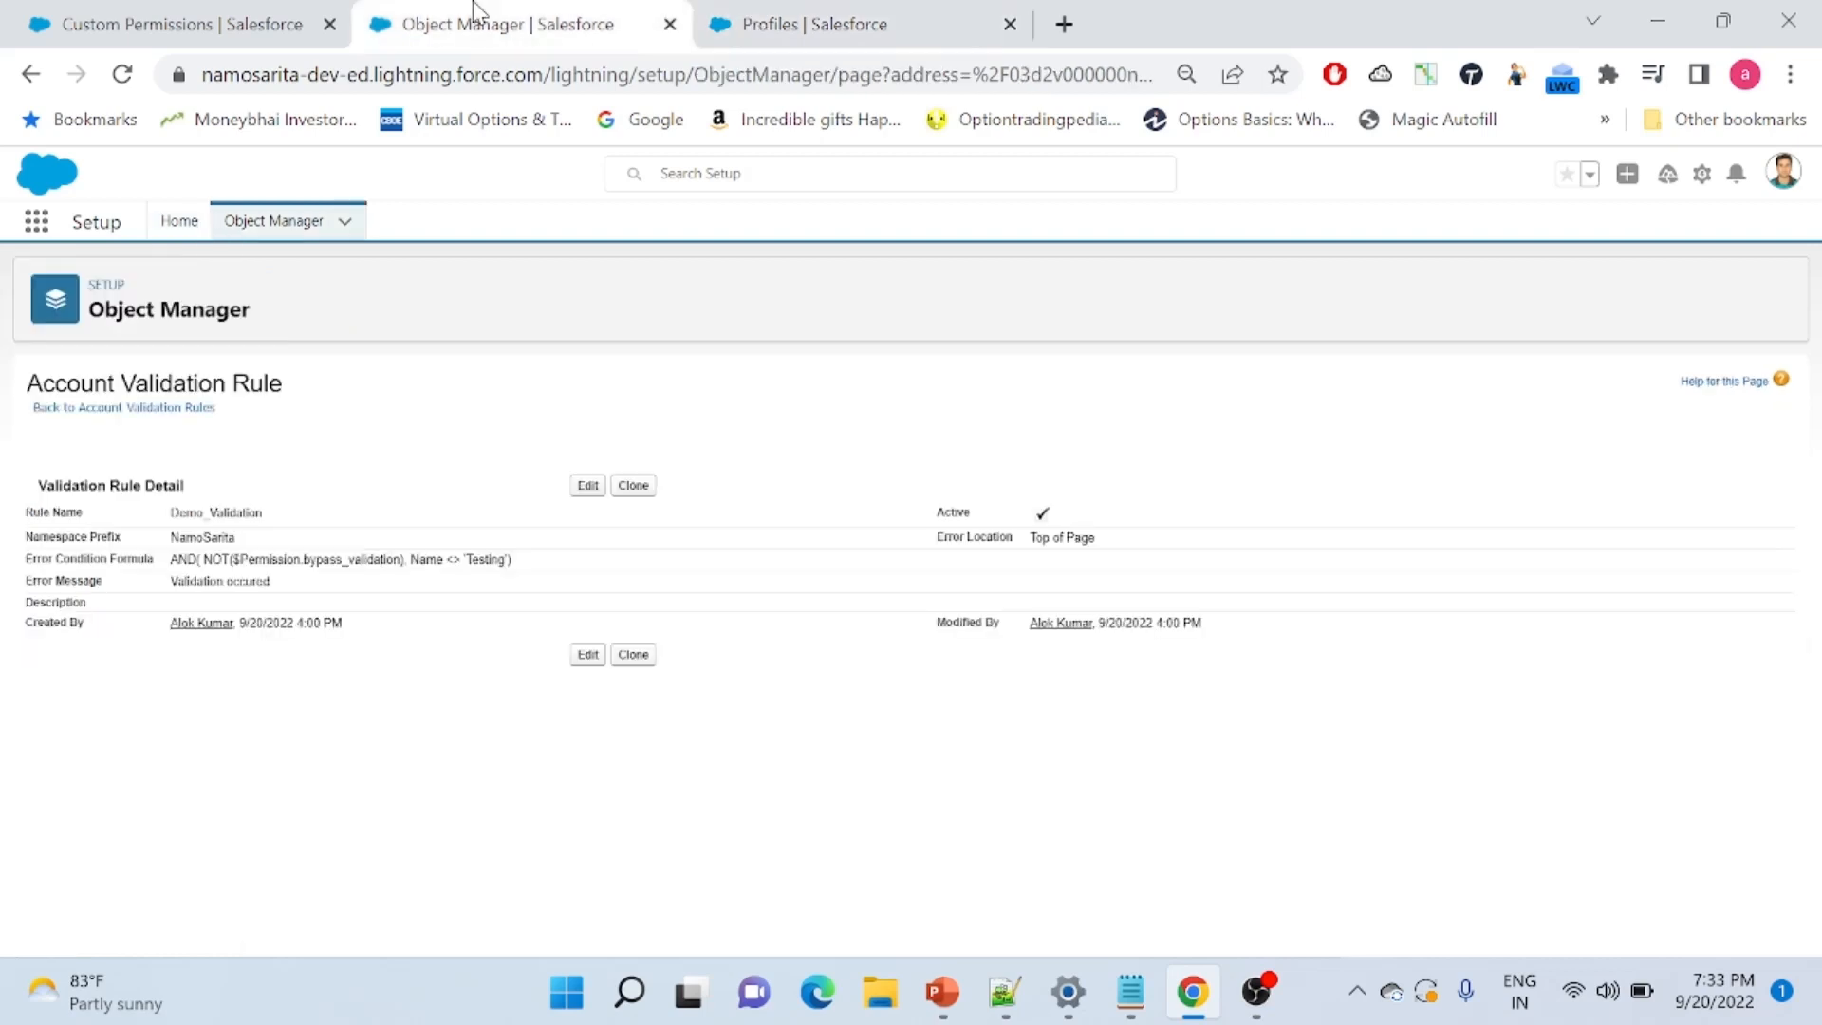
double_click(347, 560)
key("alt+Tab")
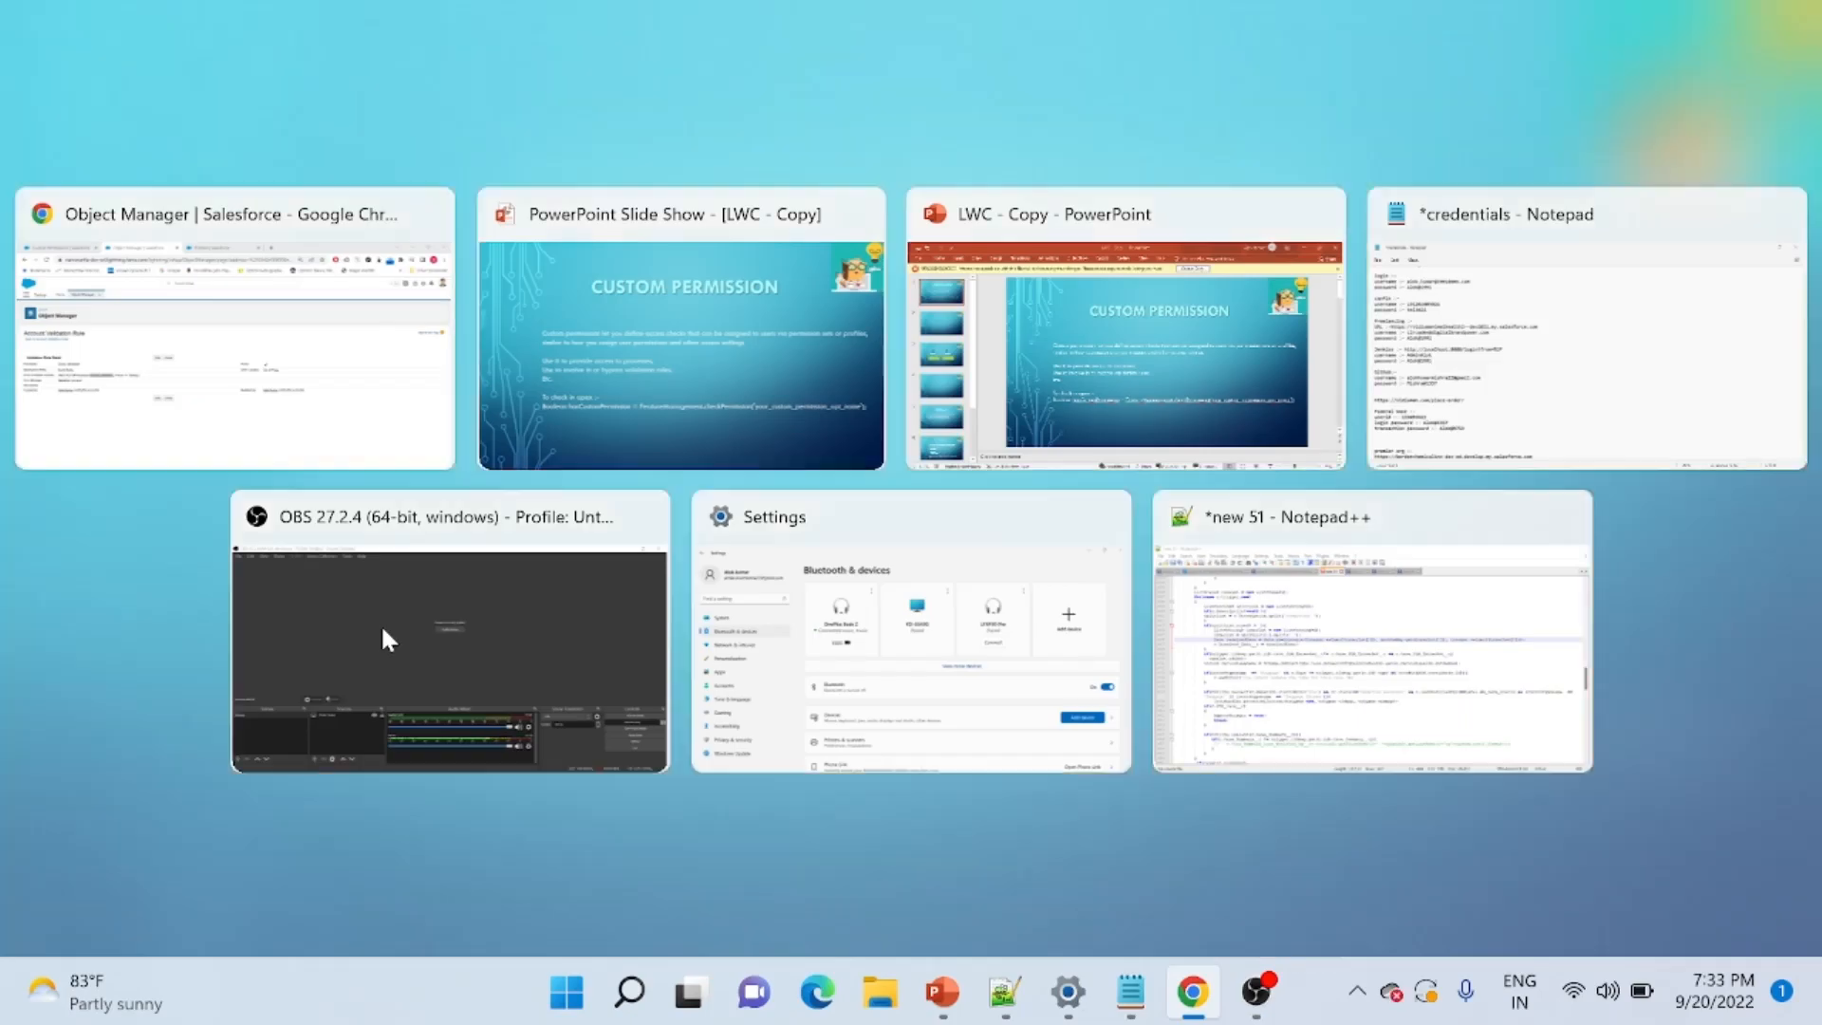